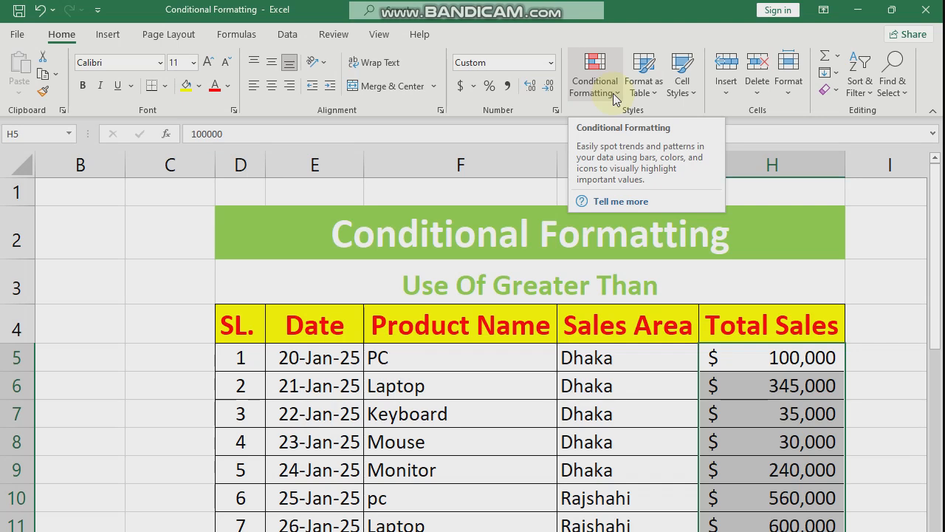
pyautogui.click(509, 381)
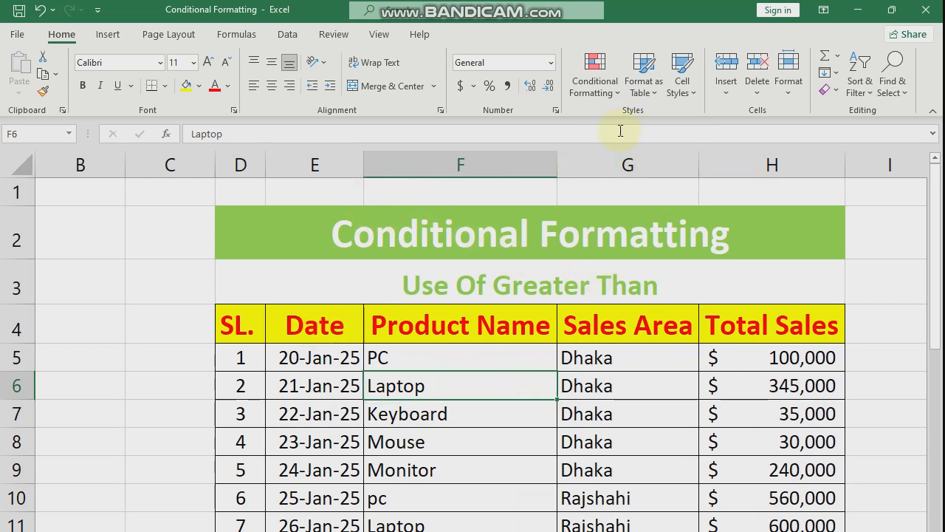
pyautogui.click(607, 96)
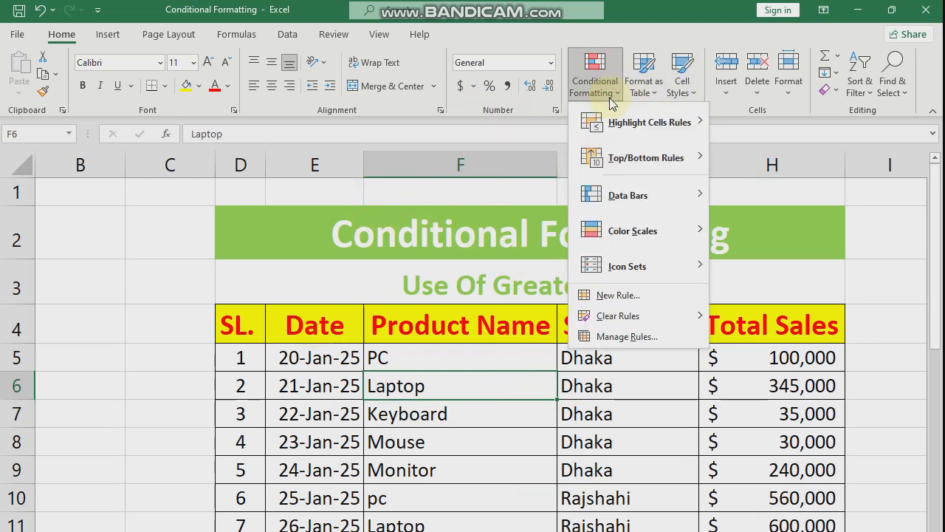
pyautogui.moveTo(617, 117)
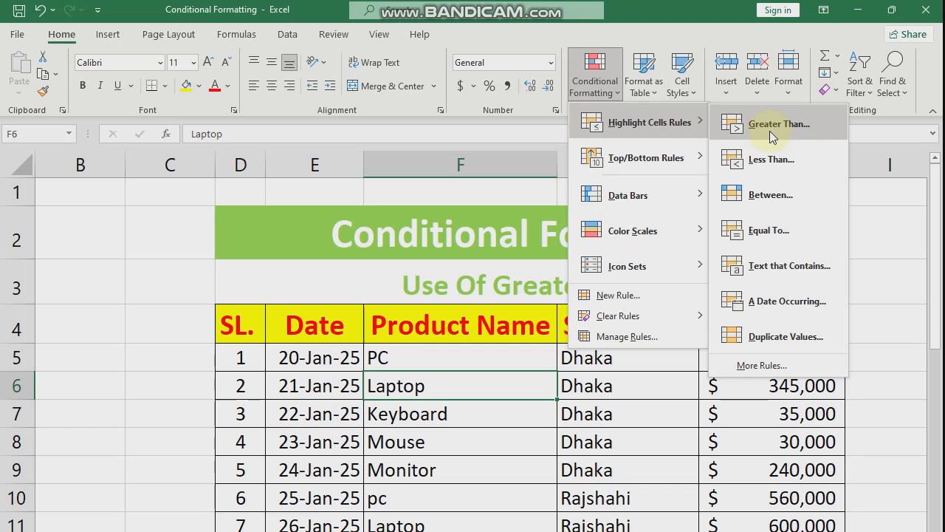
pyautogui.click(696, 406)
# Step: Highlight Total Sales cells H5:H19 greater than 150000 with Green Fill with Dark Green Text
pyautogui.moveTo(760, 358); pyautogui.dragTo(768, 531)
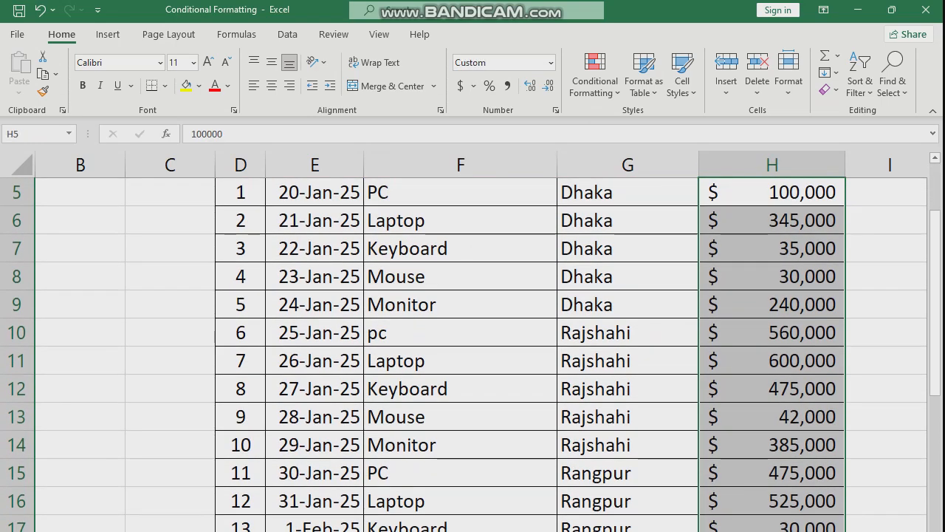
pyautogui.click(594, 77)
pyautogui.moveTo(648, 126)
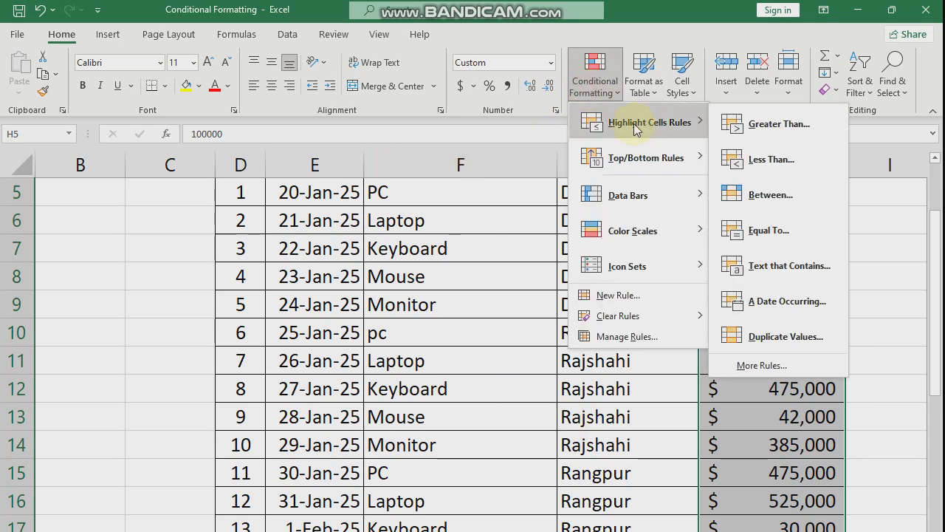
pyautogui.click(761, 125)
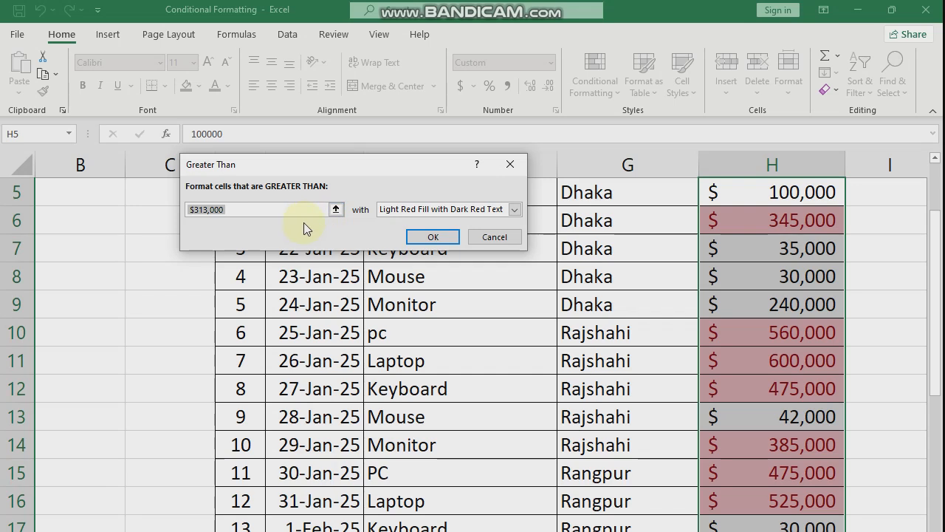
pyautogui.moveTo(243, 214); pyautogui.dragTo(172, 206)
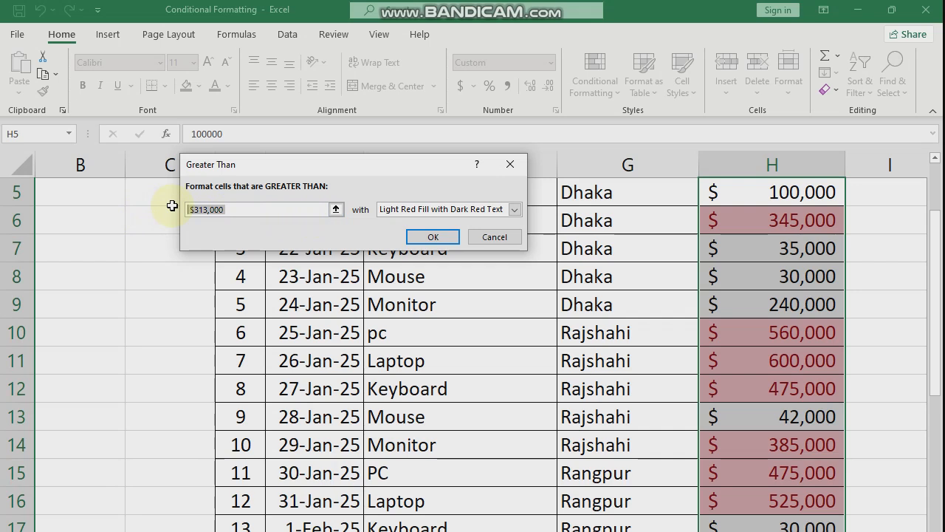
pyautogui.write('150000')
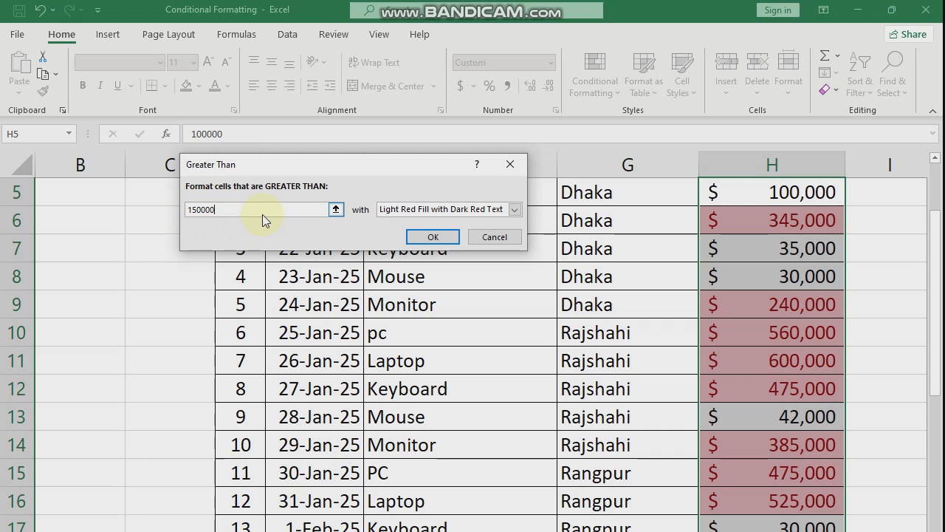
pyautogui.click(514, 209)
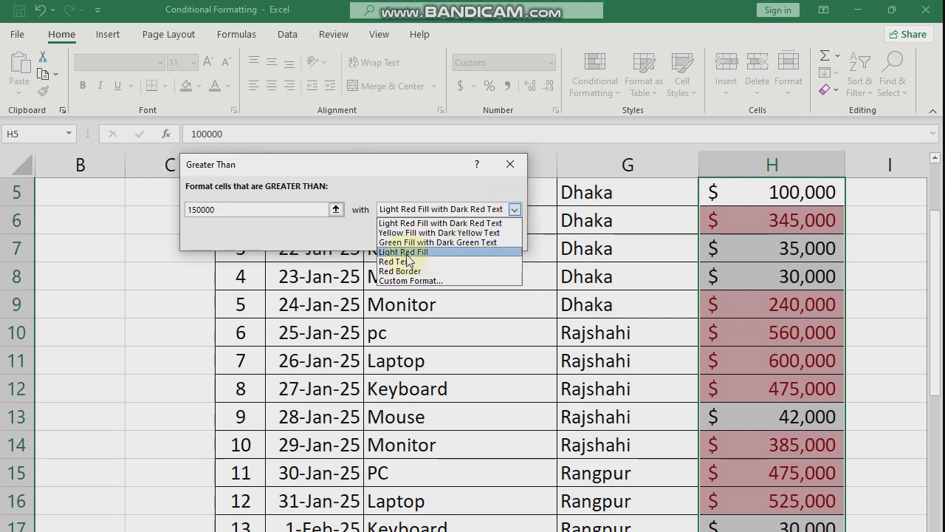
pyautogui.click(425, 242)
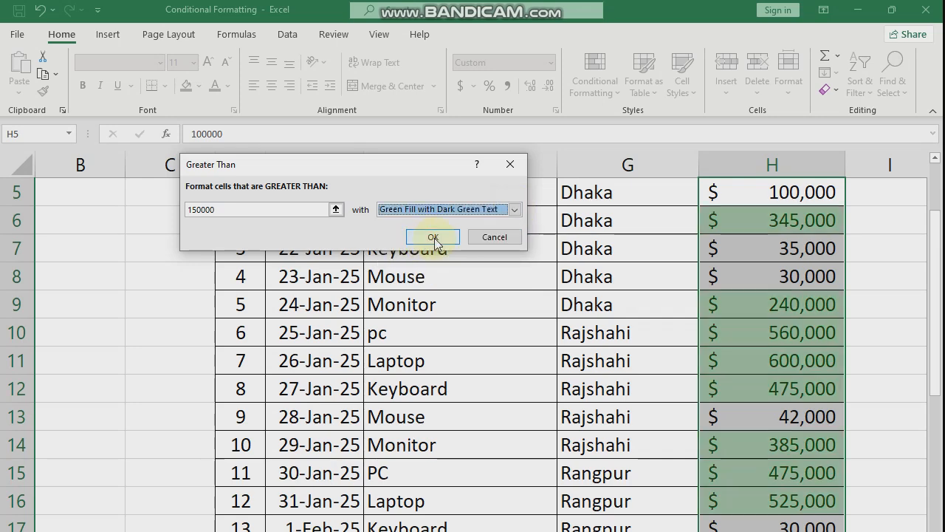
pyautogui.click(434, 237)
pyautogui.click(565, 304)
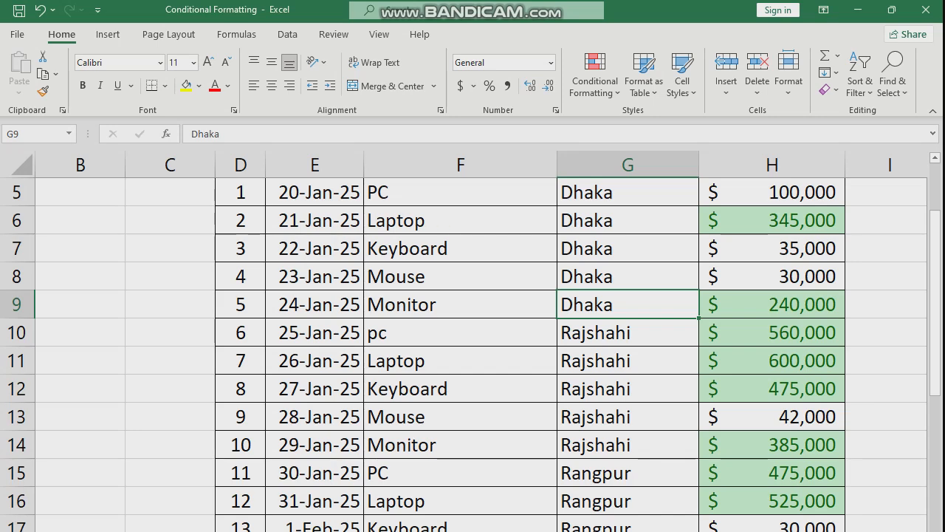
# Step: Set up a Less Than highlight rule for Total Sales cells H5:H19 with the threshold 150000
pyautogui.scroll(2, 473, 355)
pyautogui.scroll(-2, 749, 447)
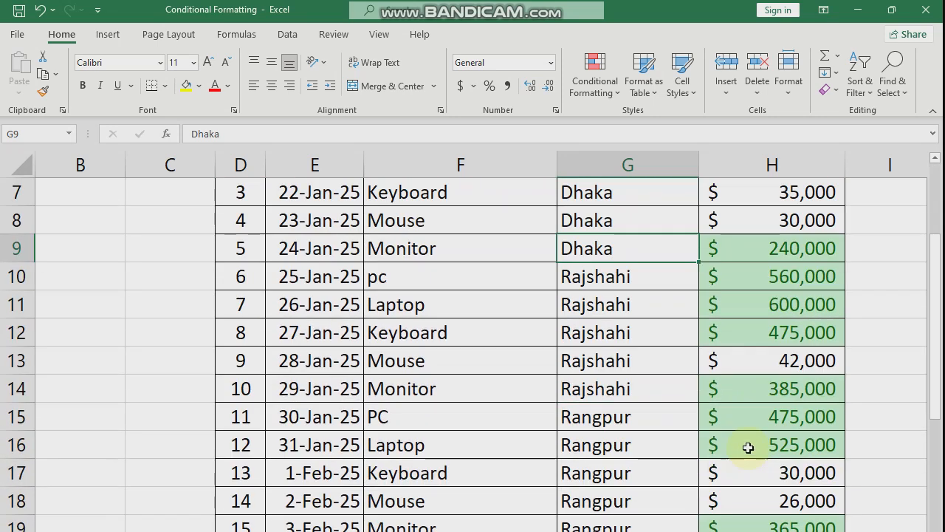
pyautogui.scroll(1, 705, 399)
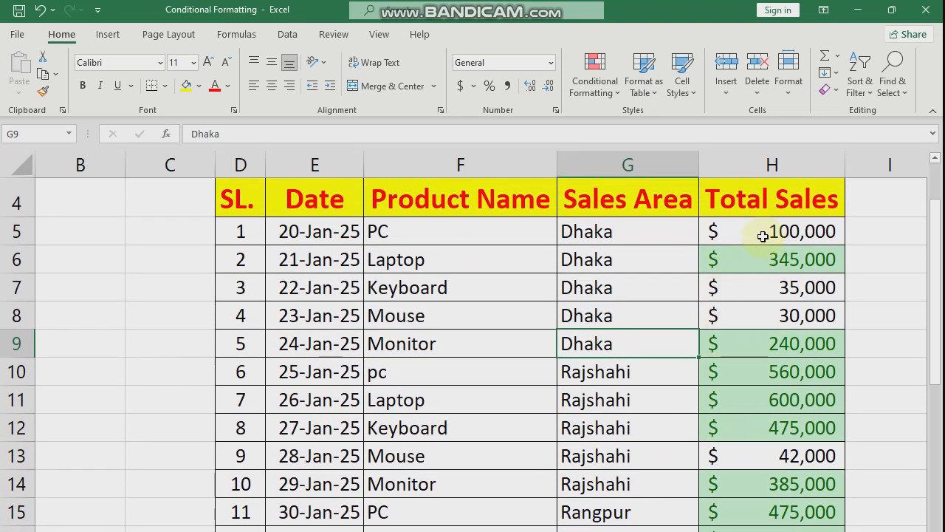
pyautogui.moveTo(763, 236); pyautogui.dragTo(741, 474)
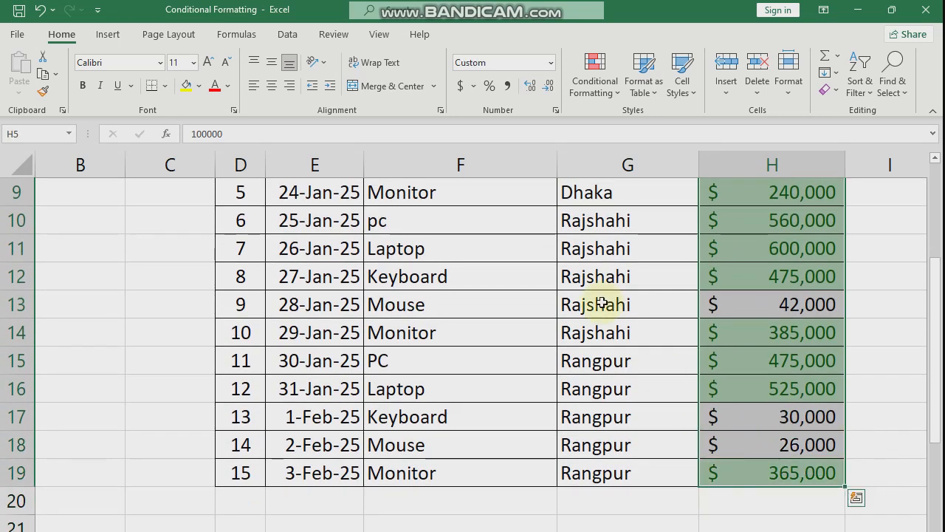
pyautogui.click(602, 94)
pyautogui.moveTo(643, 122)
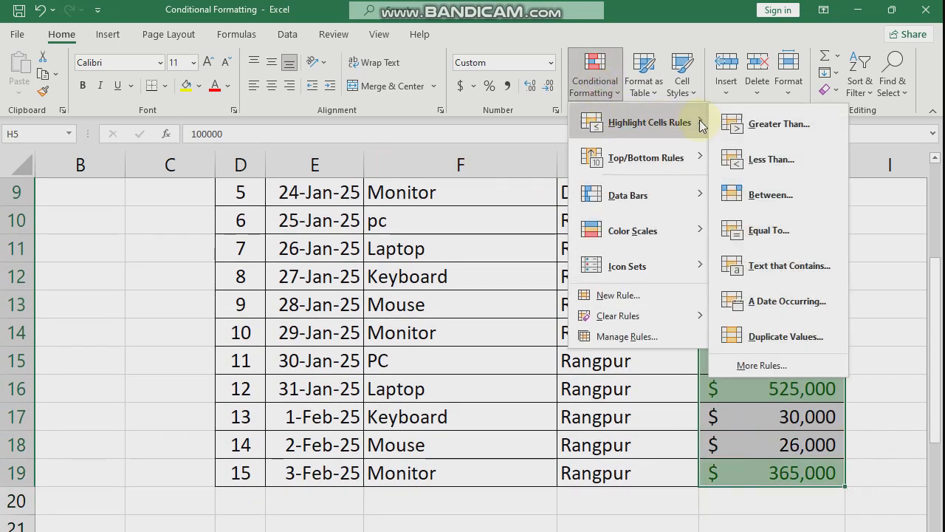
pyautogui.click(786, 169)
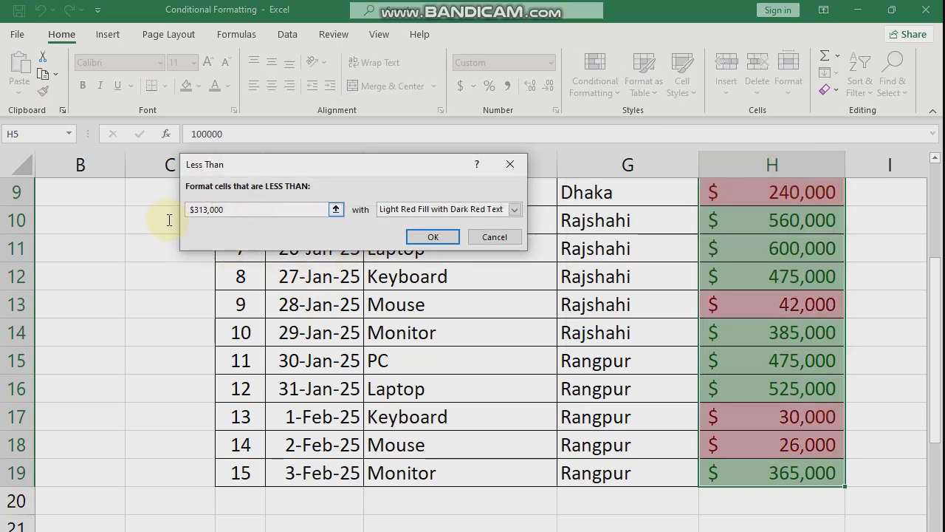
pyautogui.moveTo(169, 220); pyautogui.dragTo(178, 210)
pyautogui.write('15')
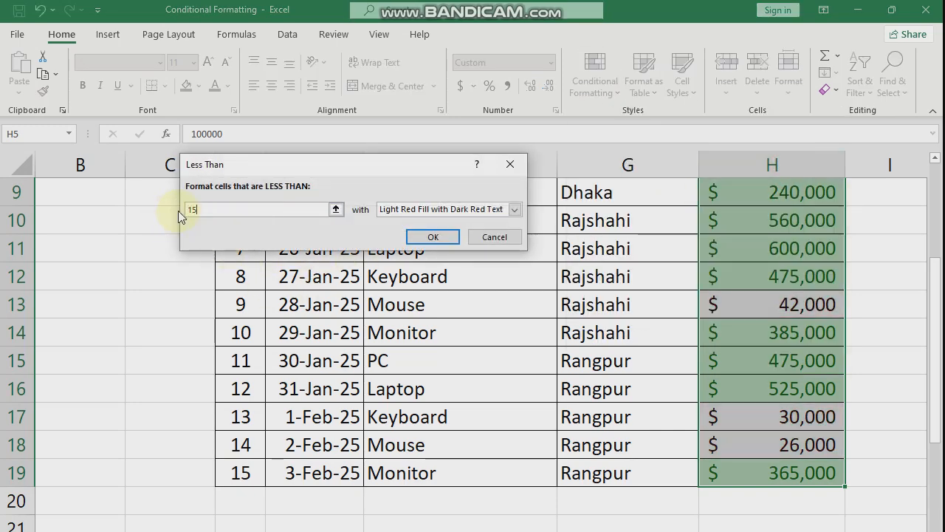
pyautogui.write('0000')
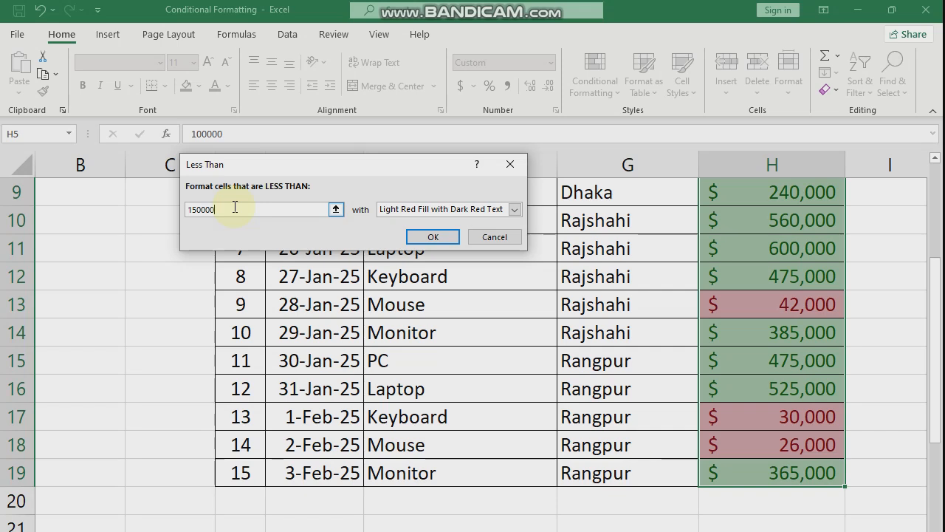
# Step: Try Yellow Fill with Dark Yellow Text, Green Fill with Dark Green Text and Red Text as the Less Than rule's format
pyautogui.click(515, 209)
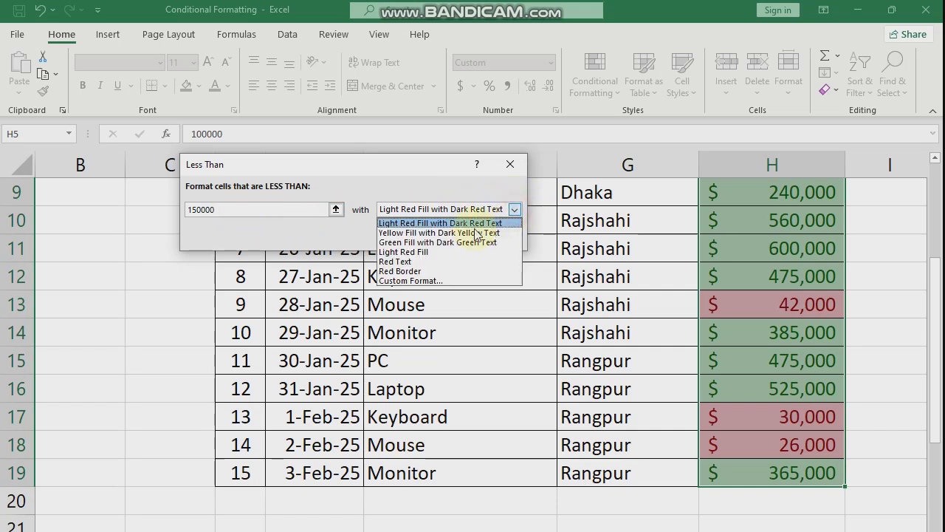
pyautogui.click(440, 233)
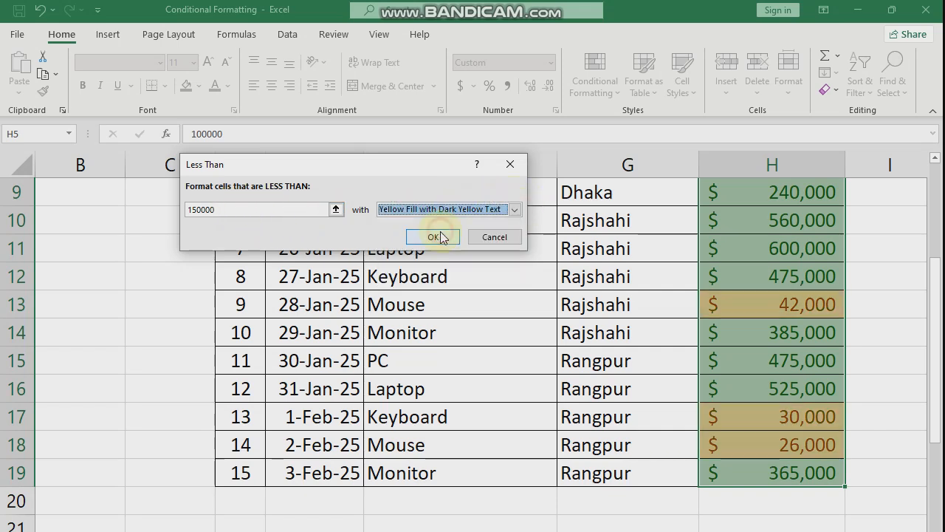
pyautogui.click(514, 209)
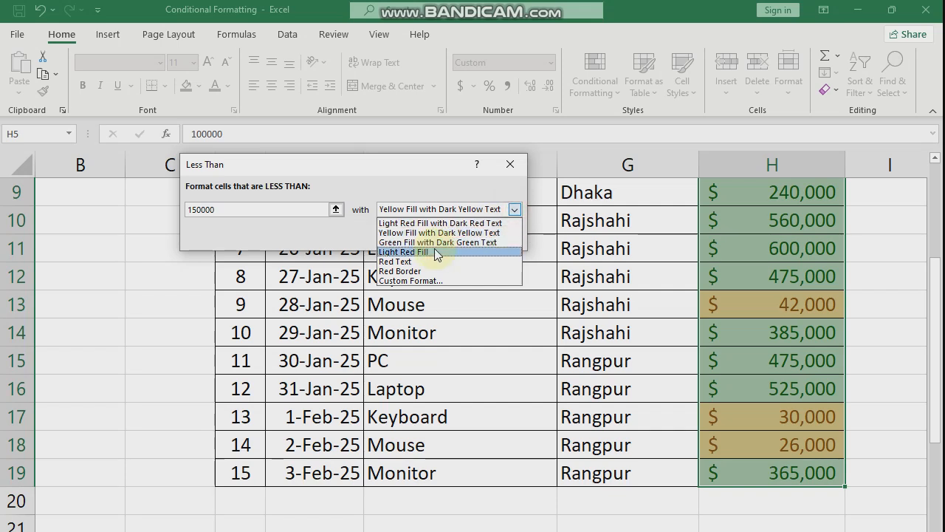
pyautogui.click(450, 241)
pyautogui.click(515, 209)
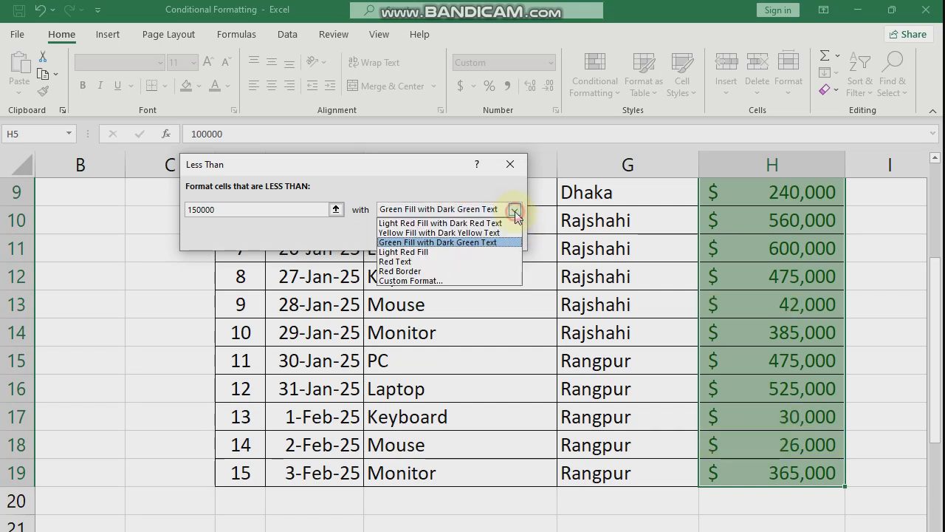
pyautogui.click(432, 262)
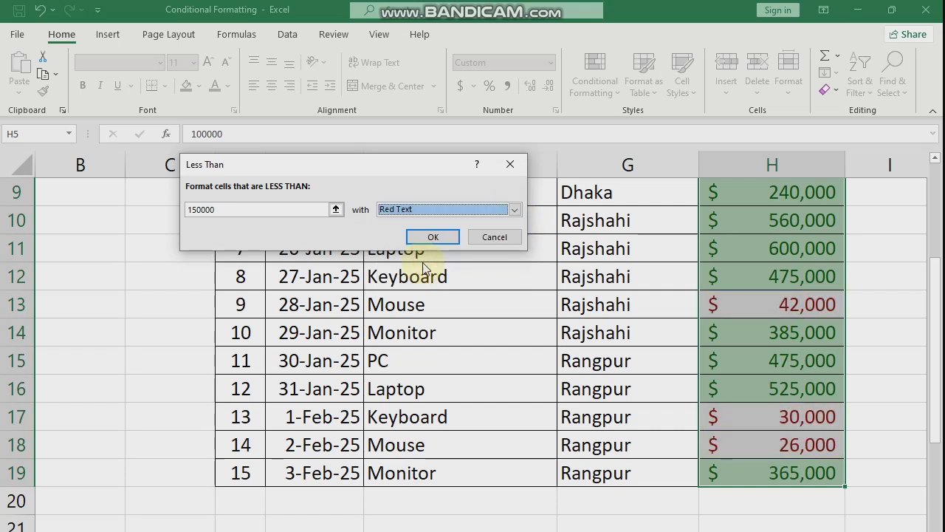
# Step: Give the Less Than rule the Light Red Fill with Dark Red Text format and apply it
pyautogui.click(514, 210)
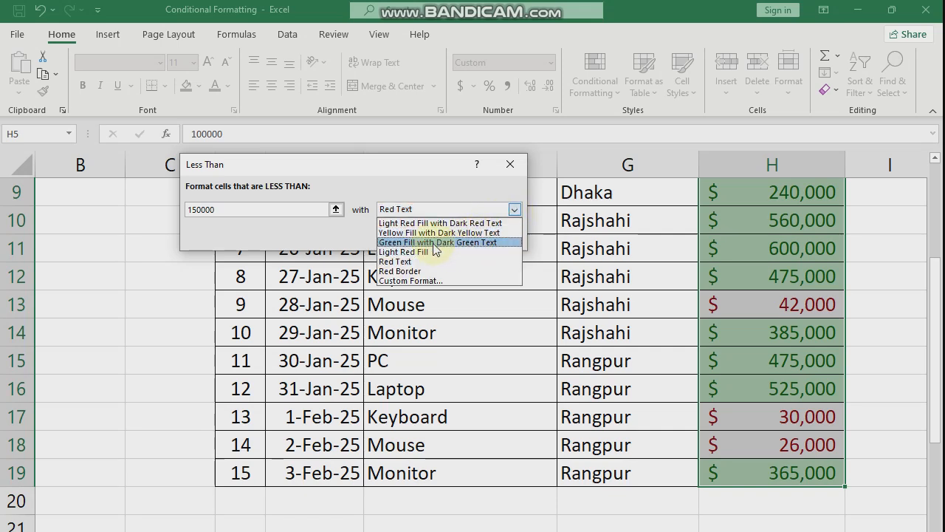
pyautogui.click(447, 223)
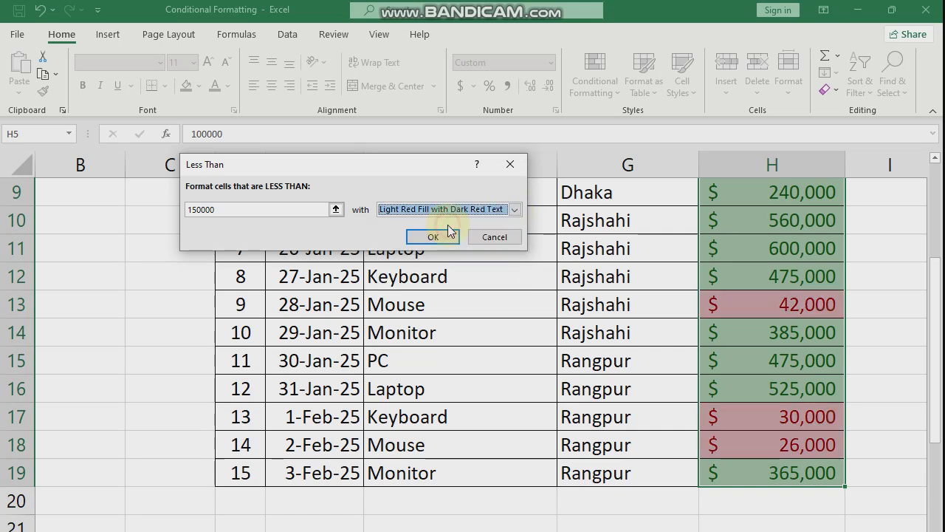
pyautogui.click(432, 236)
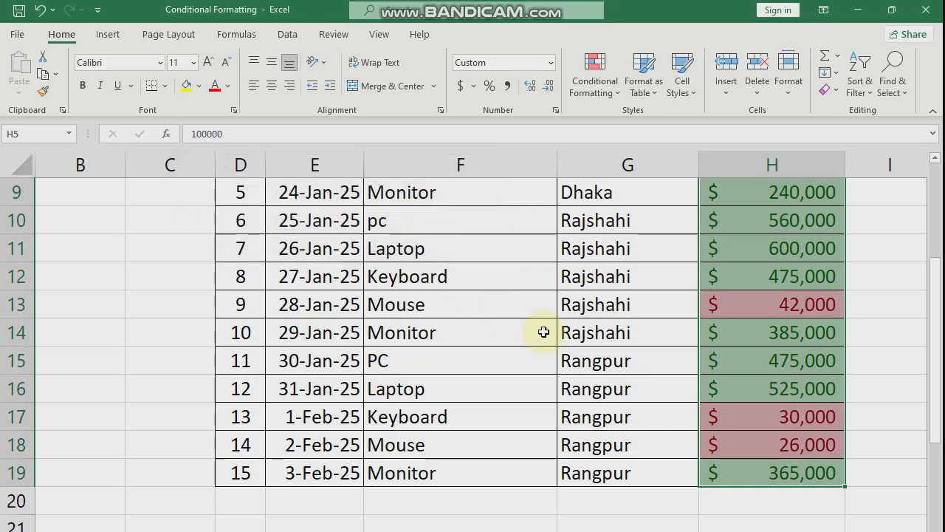
# Step: Deselect the range and examine the rule highlighting throughout the Total Sales column
pyautogui.scroll(2, 545, 336)
pyautogui.click(663, 361)
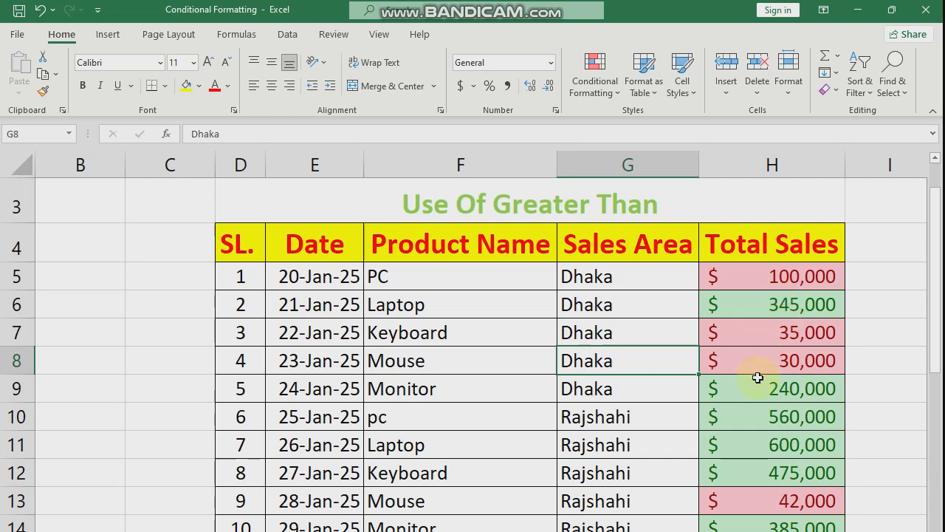
pyautogui.scroll(-2, 757, 403)
pyautogui.scroll(1, 748, 436)
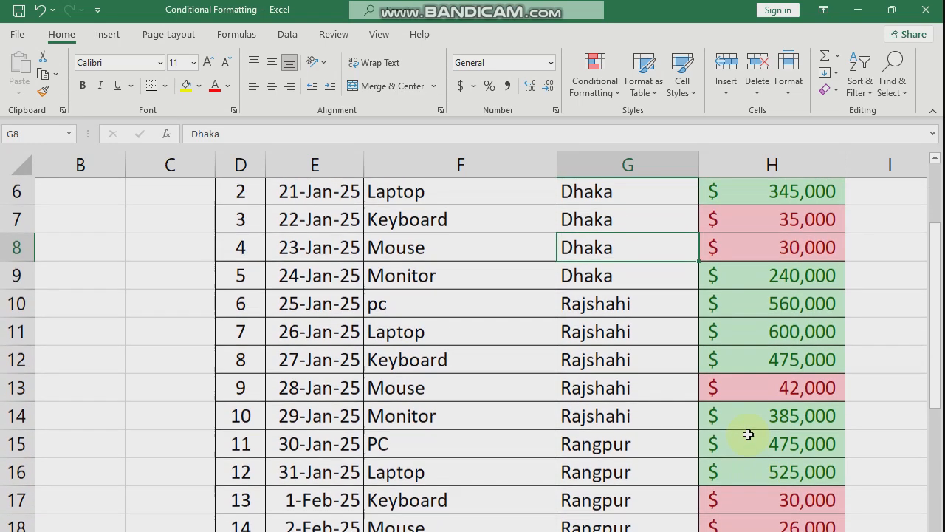
pyautogui.scroll(1, 746, 433)
pyautogui.scroll(1, 747, 433)
pyautogui.scroll(-1, 746, 430)
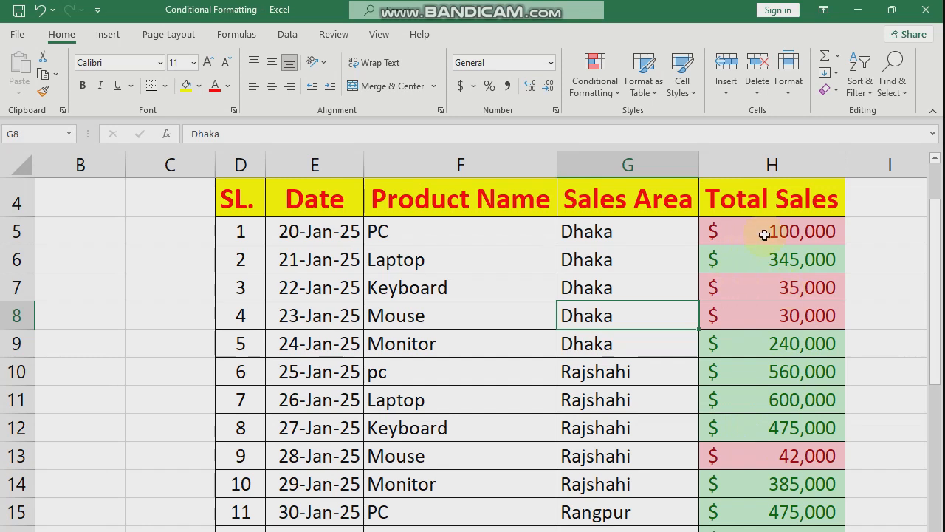
pyautogui.scroll(-2, 769, 332)
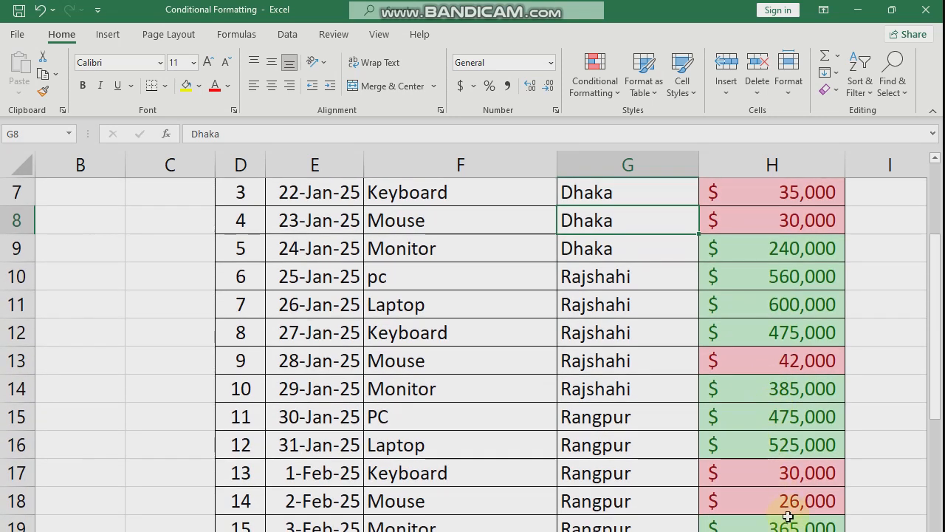
pyautogui.scroll(1, 789, 513)
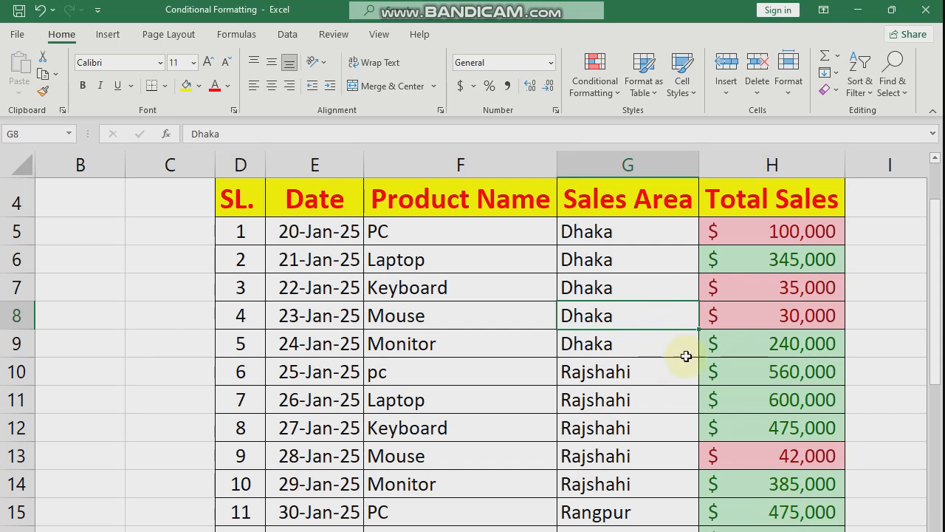
# Step: Change the Total Sales value of the first PC record in H5 to 150000 and reselect that cell
pyautogui.click(734, 234)
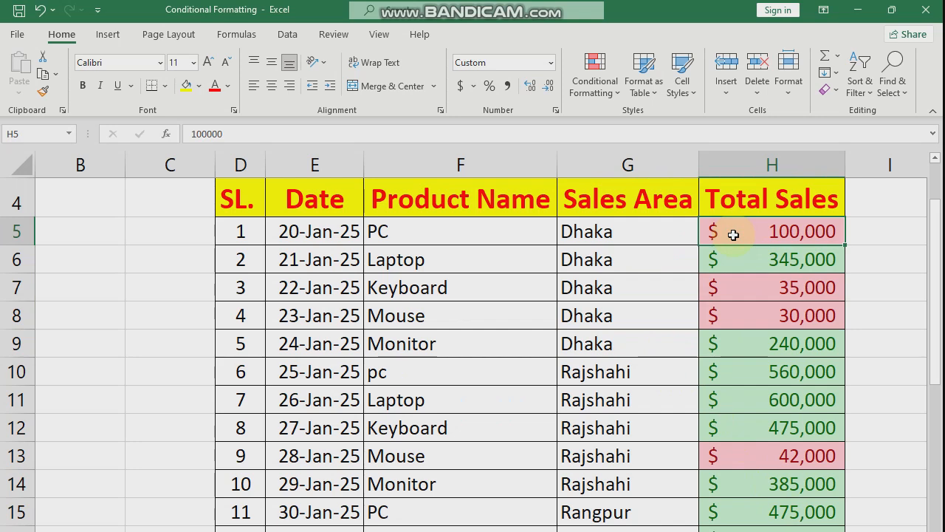
pyautogui.write('150,000')
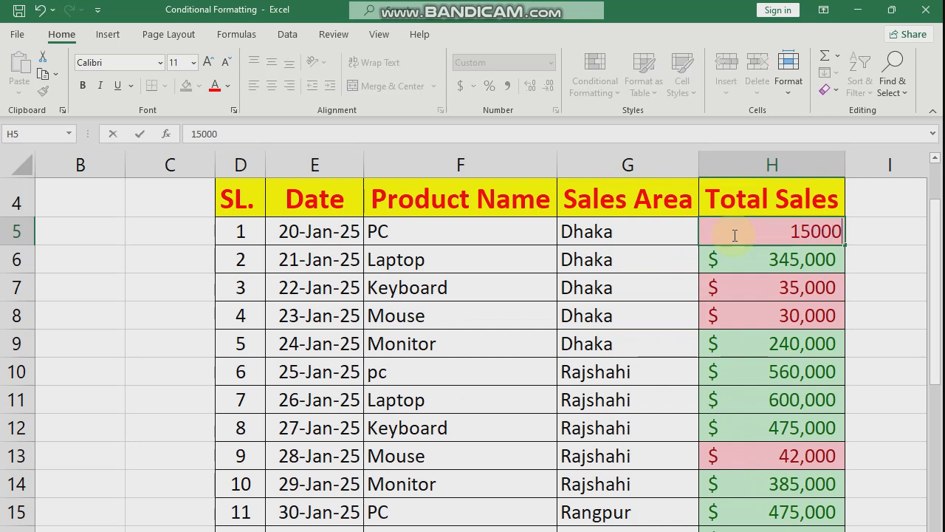
pyautogui.press('Return')
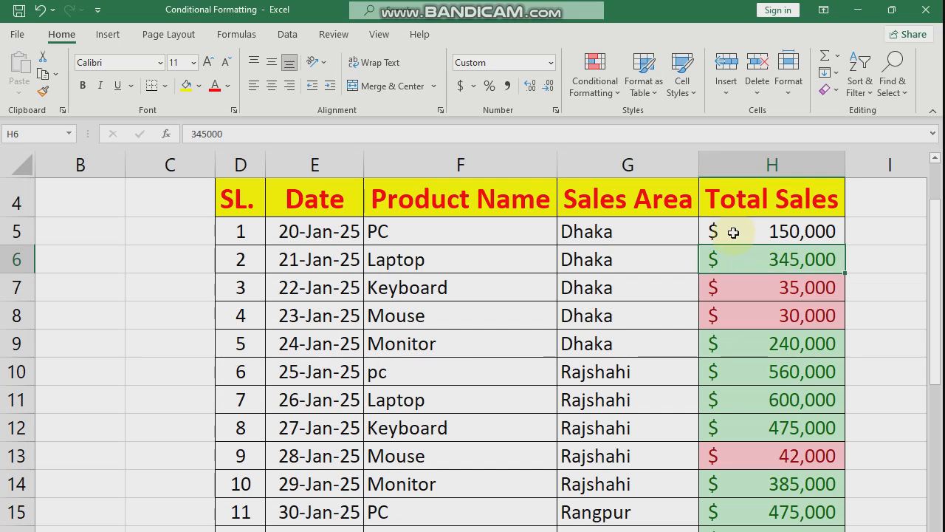
pyautogui.click(736, 231)
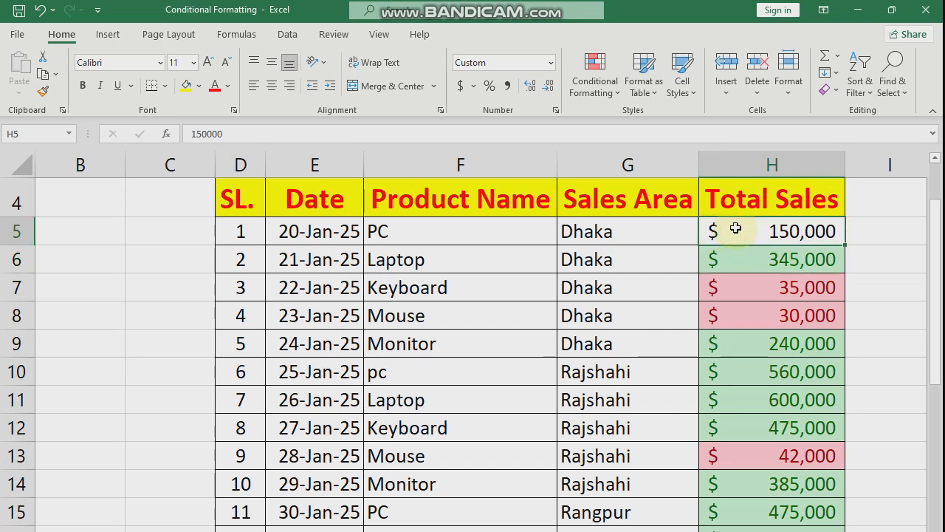
# Step: Set the Total Sales value of the first PC record in H5 to 150001
pyautogui.write('1500')
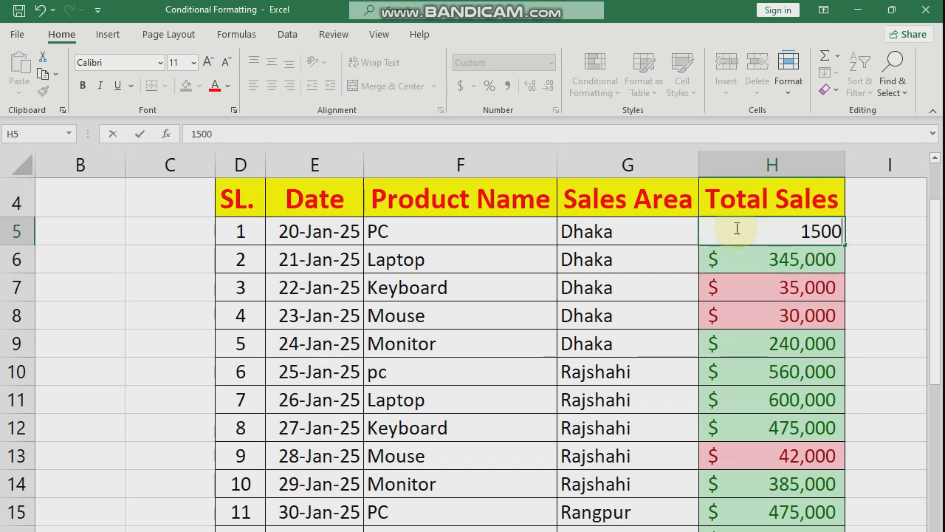
pyautogui.write('001')
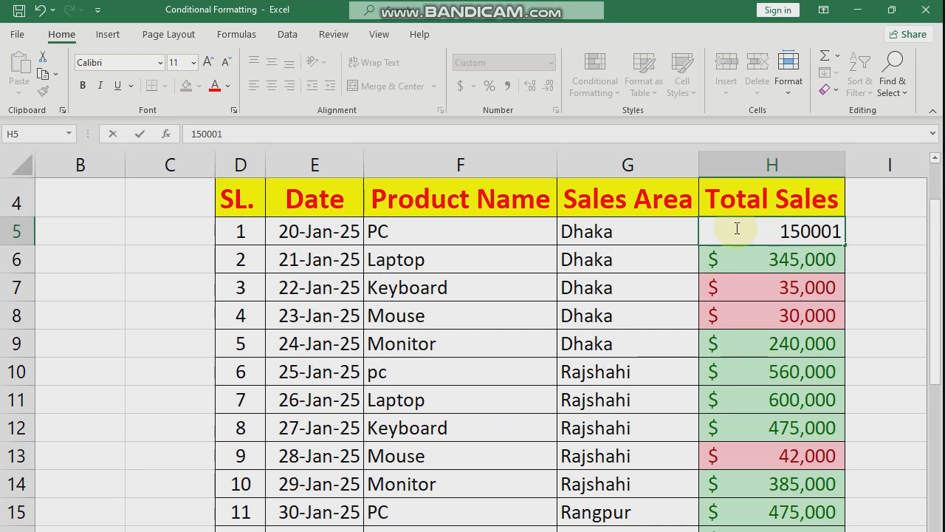
pyautogui.press('Return')
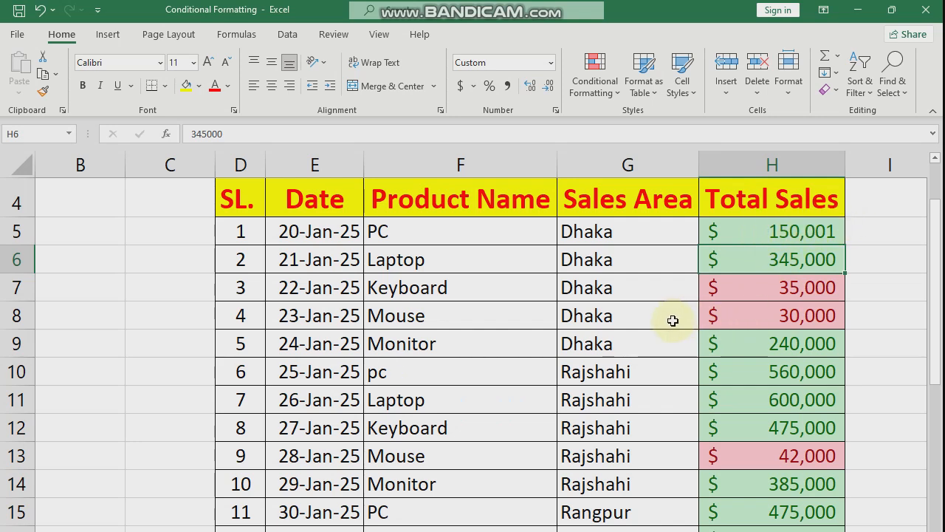
pyautogui.scroll(1, 669, 321)
pyautogui.click(600, 90)
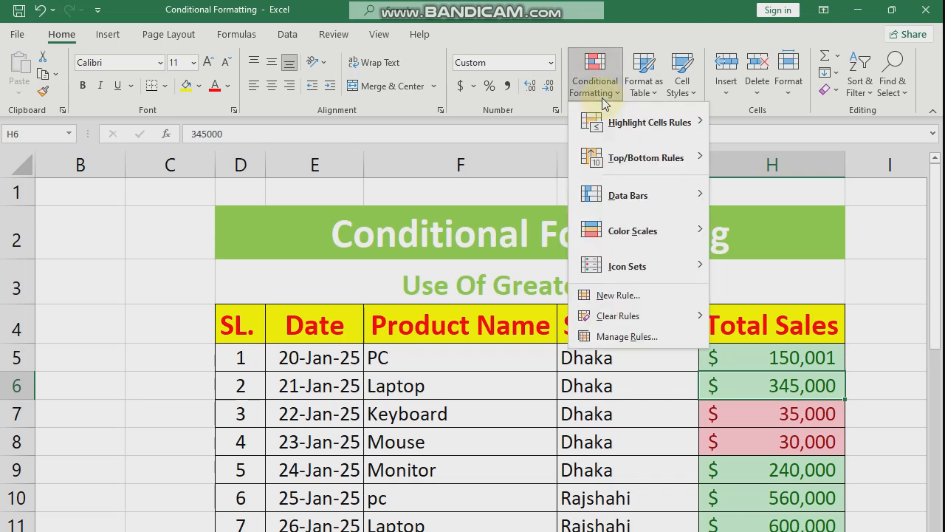
pyautogui.moveTo(633, 120)
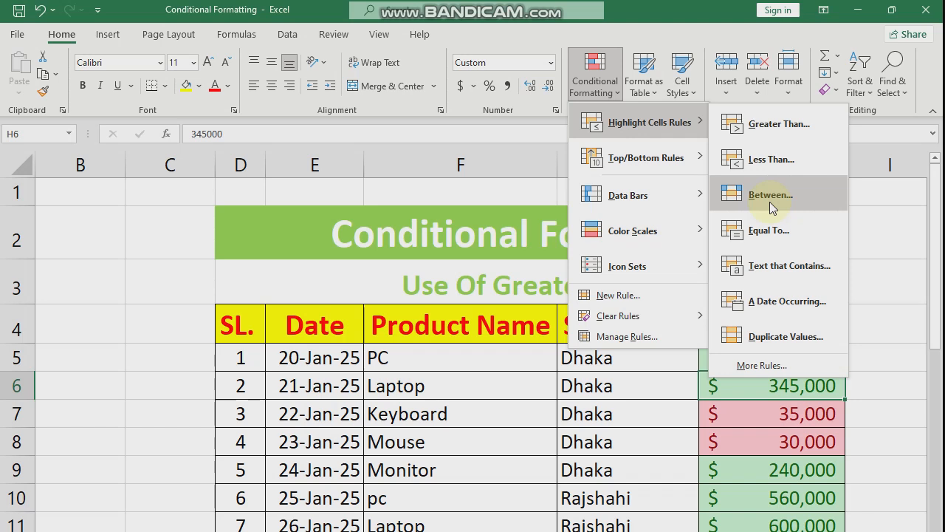
pyautogui.click(898, 375)
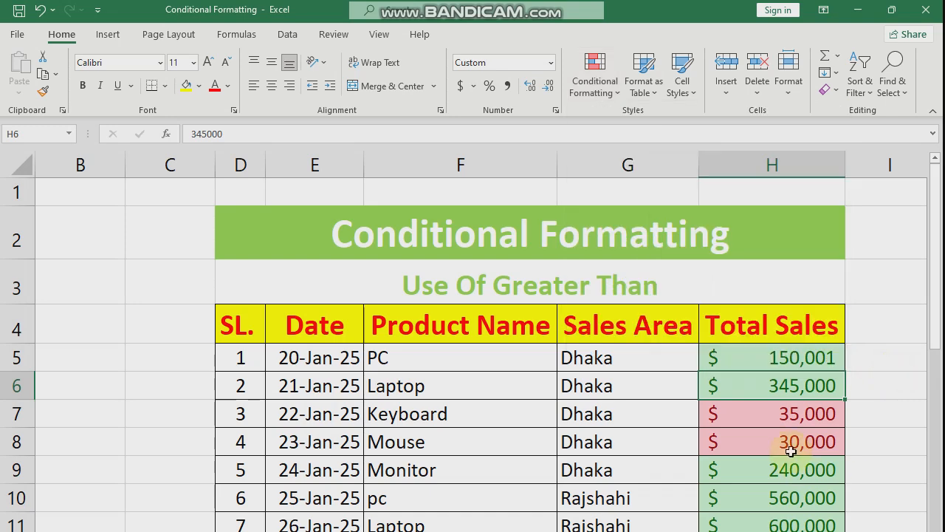
# Step: Clear the conditional formatting rules from the Total Sales values, starting at H5, and deselect the range
pyautogui.moveTo(777, 356); pyautogui.dragTo(743, 527)
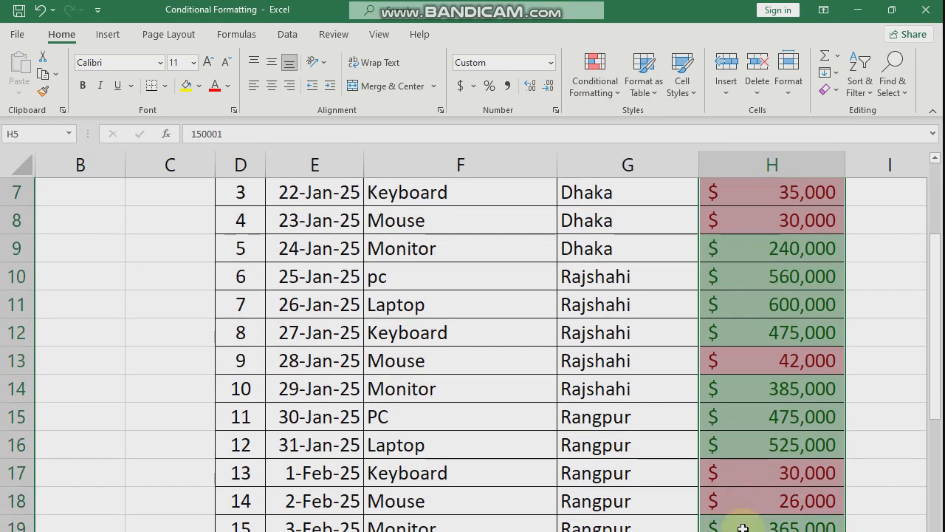
pyautogui.click(591, 96)
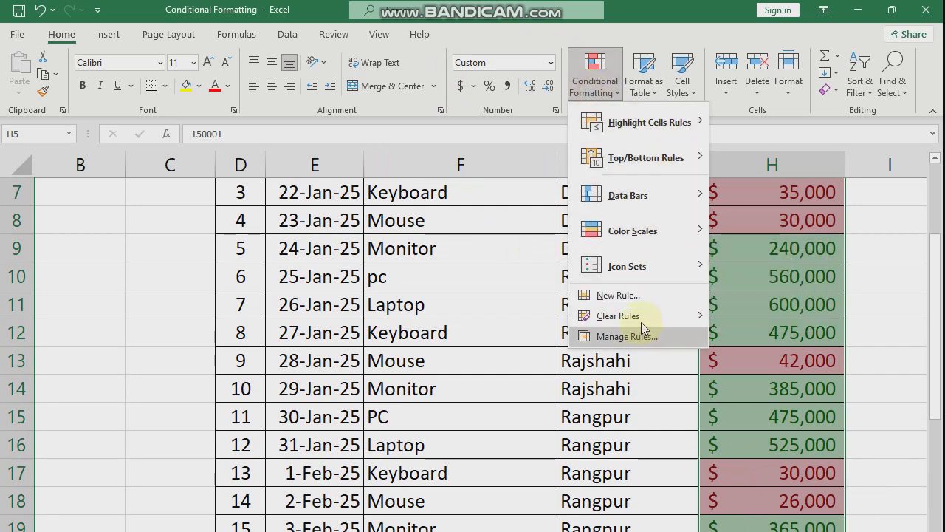
pyautogui.moveTo(643, 316)
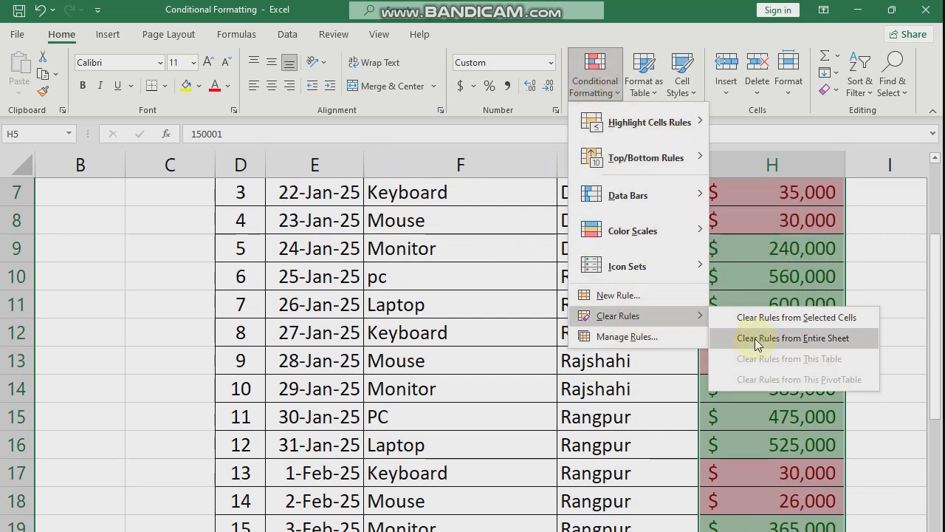
pyautogui.click(747, 322)
pyautogui.click(713, 332)
pyautogui.scroll(2, 713, 342)
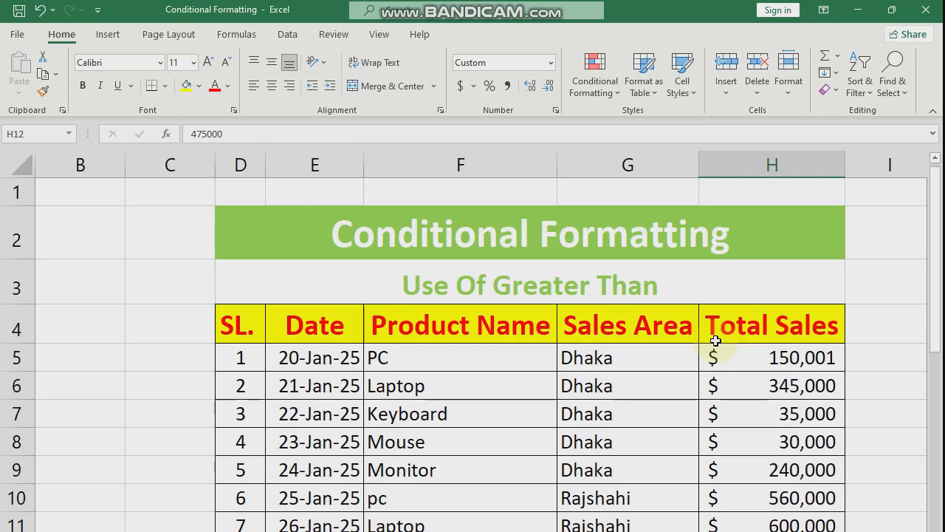
# Step: Start a Between highlight rule on the Total Sales values from H5 down, with a lower limit of $150000
pyautogui.moveTo(748, 349); pyautogui.dragTo(768, 528)
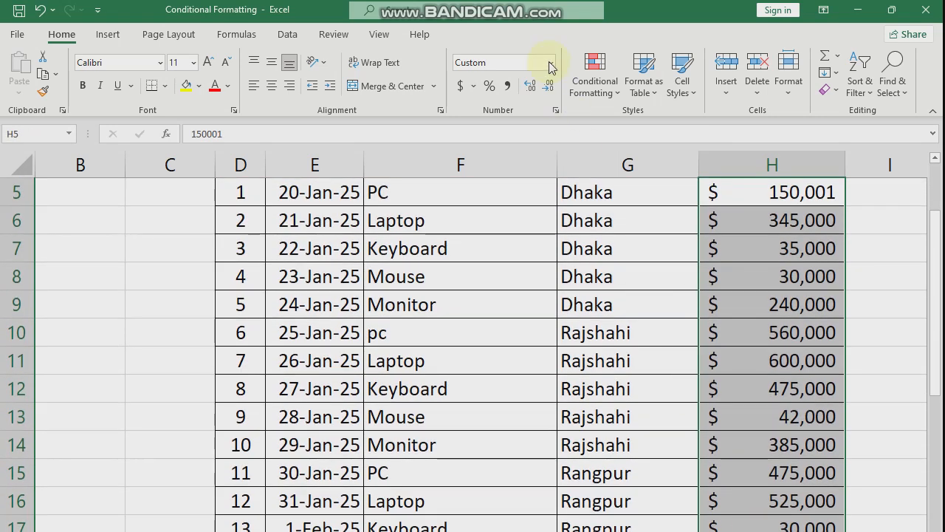
pyautogui.click(596, 74)
pyautogui.moveTo(650, 123)
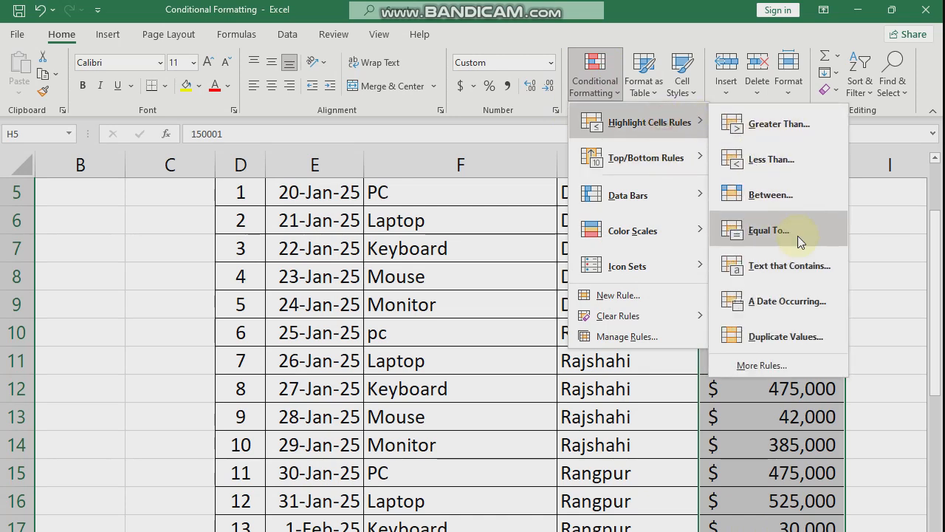
pyautogui.click(804, 194)
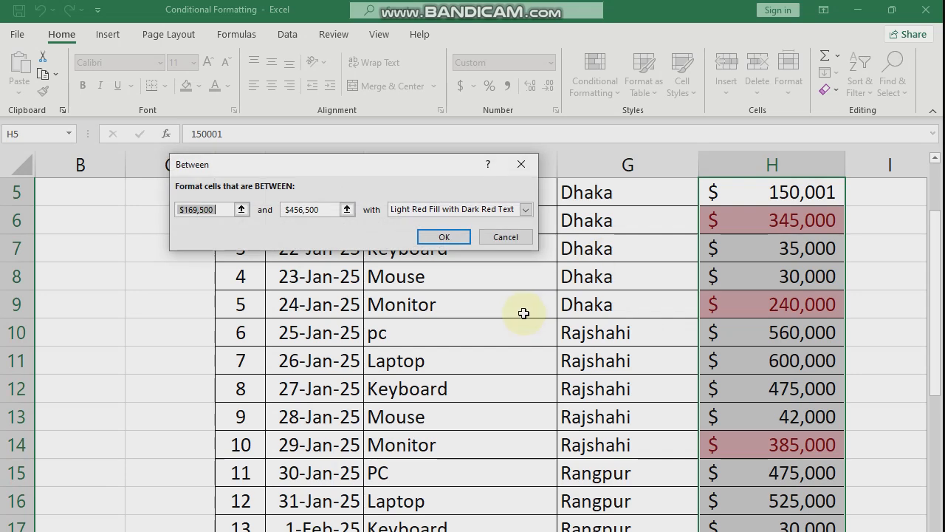
pyautogui.click(223, 209)
pyautogui.hotkey('shift', 'Left')
pyautogui.hotkey('shift', 'Left')
pyautogui.hotkey('shift', 'Left')
pyautogui.hotkey('shift', 'Left')
pyautogui.hotkey('shift', 'Left')
pyautogui.hotkey('shift', 'Left')
pyautogui.hotkey('shift', 'Left')
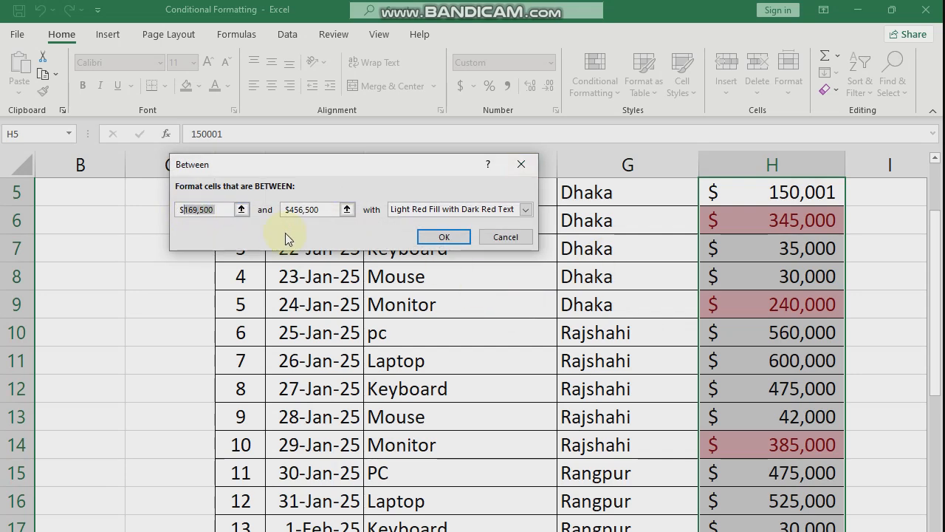
pyautogui.write('15')
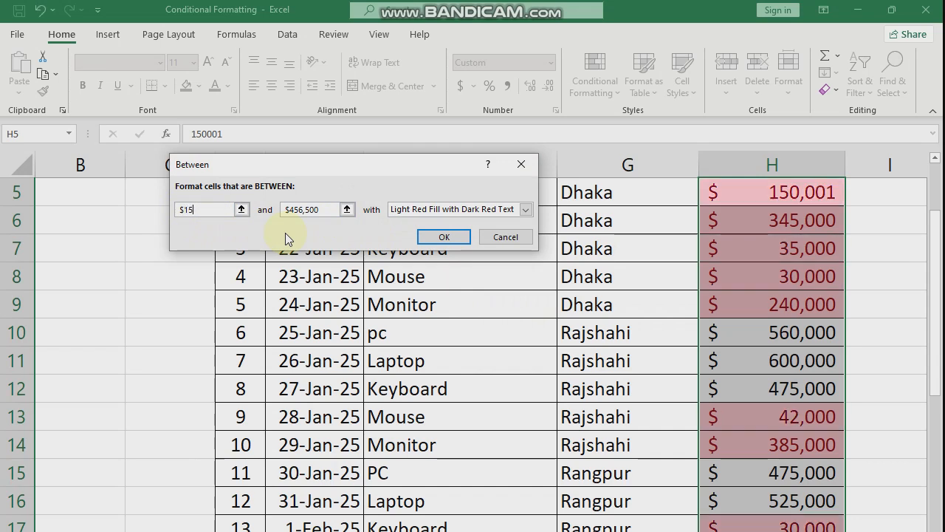
pyautogui.write('0000')
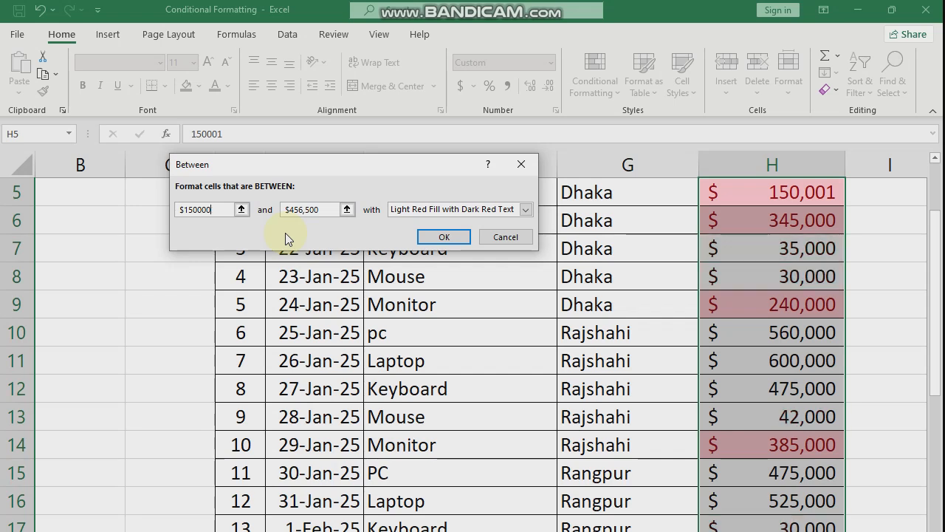
# Step: Set the Between rule's upper limit to 350000 and apply it with Yellow Fill with Dark Yellow Text
pyautogui.moveTo(340, 209); pyautogui.dragTo(283, 206)
pyautogui.write('35')
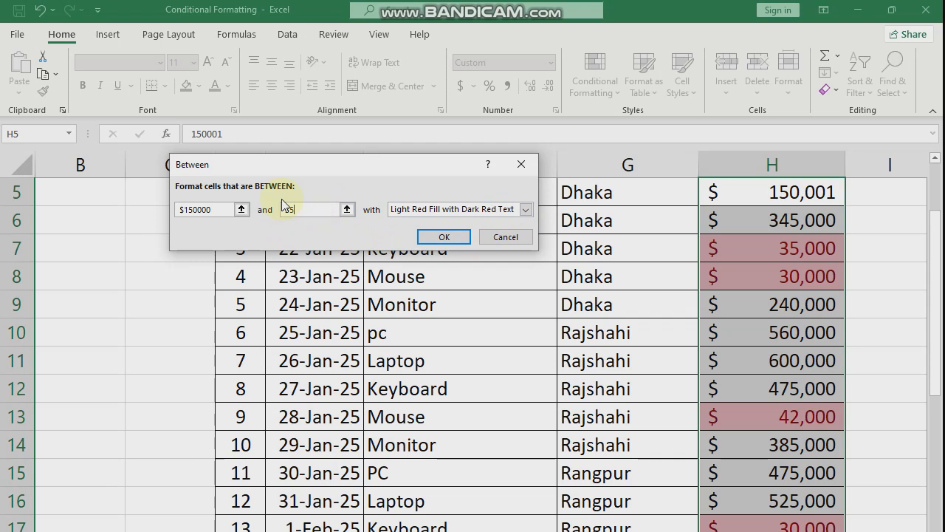
pyautogui.write('0000')
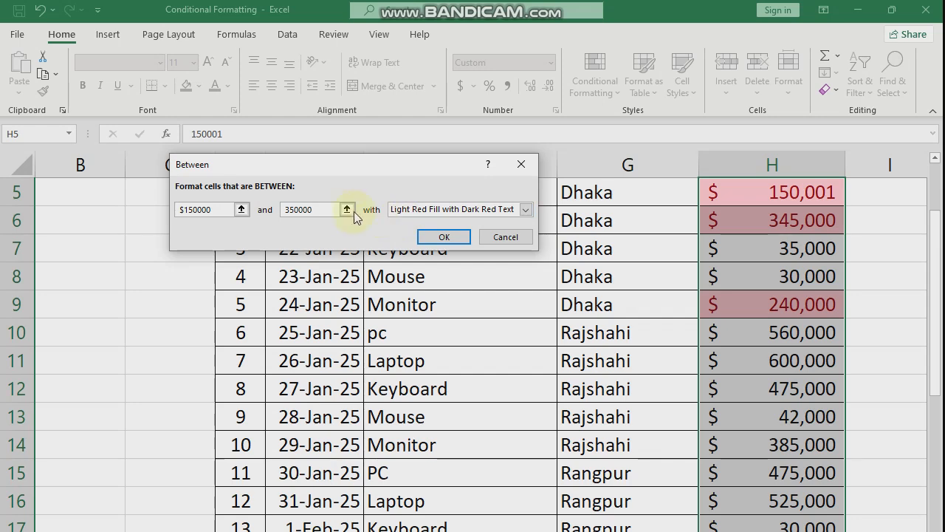
pyautogui.click(525, 210)
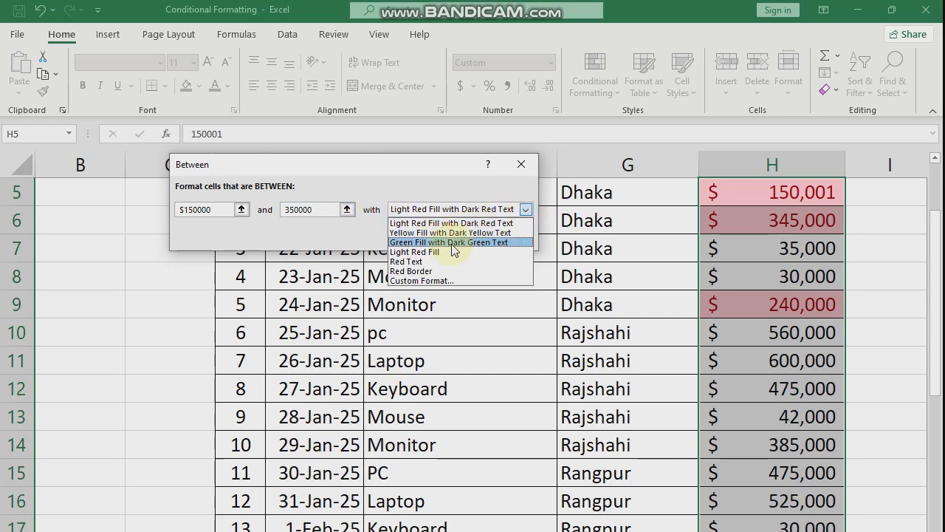
pyautogui.click(454, 233)
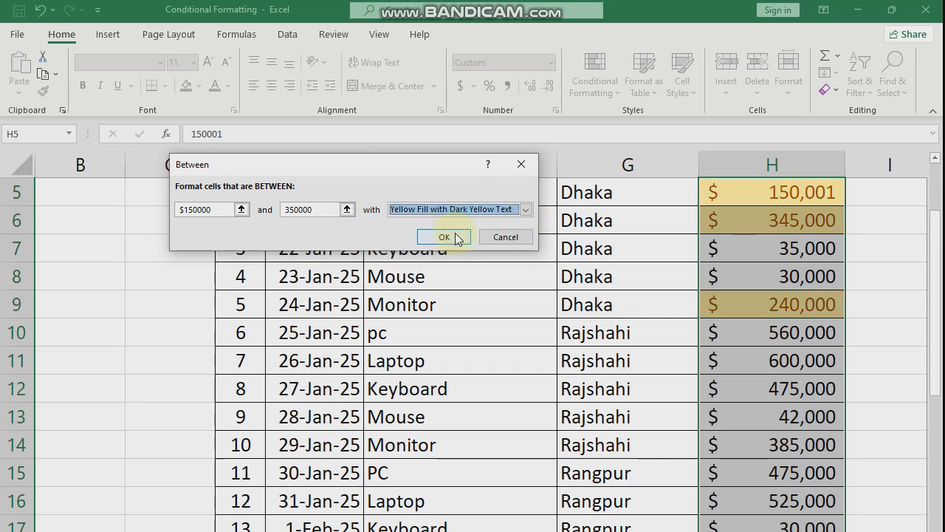
pyautogui.click(452, 237)
# Step: Examine which Total Sales values the Between rule highlights and deselect the range
pyautogui.scroll(1, 692, 327)
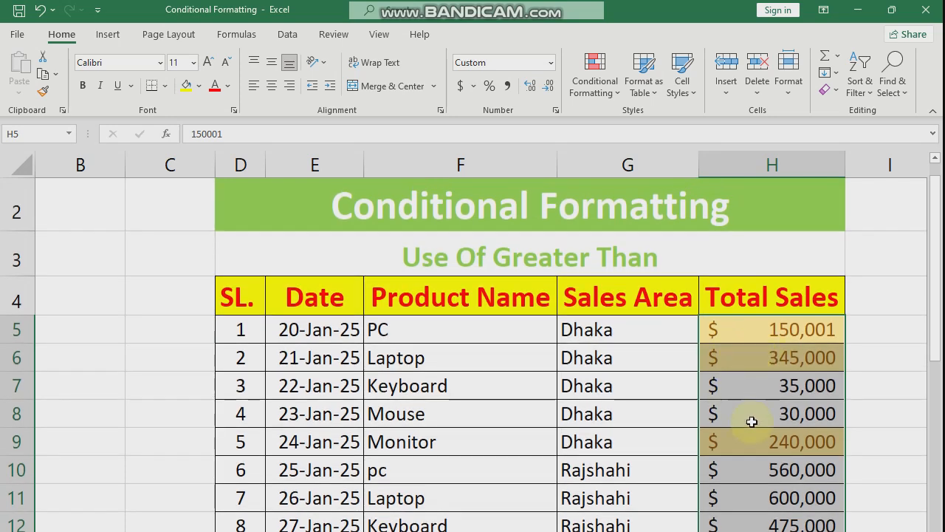
pyautogui.scroll(-1, 785, 406)
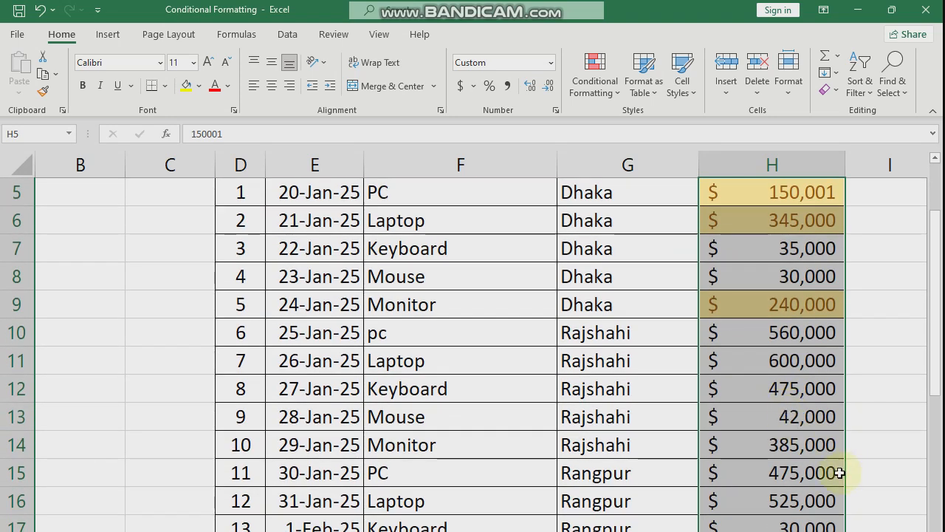
pyautogui.scroll(1, 808, 473)
pyautogui.scroll(-1, 808, 468)
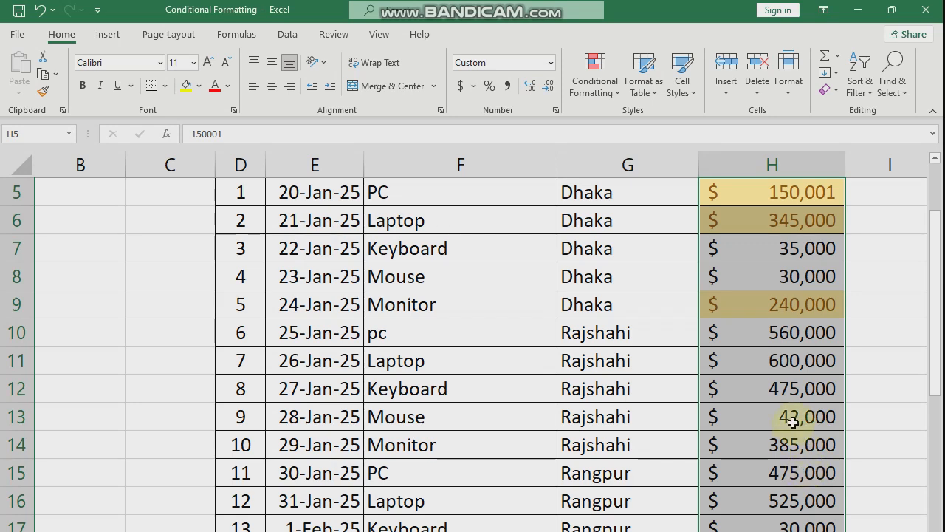
pyautogui.scroll(1, 794, 325)
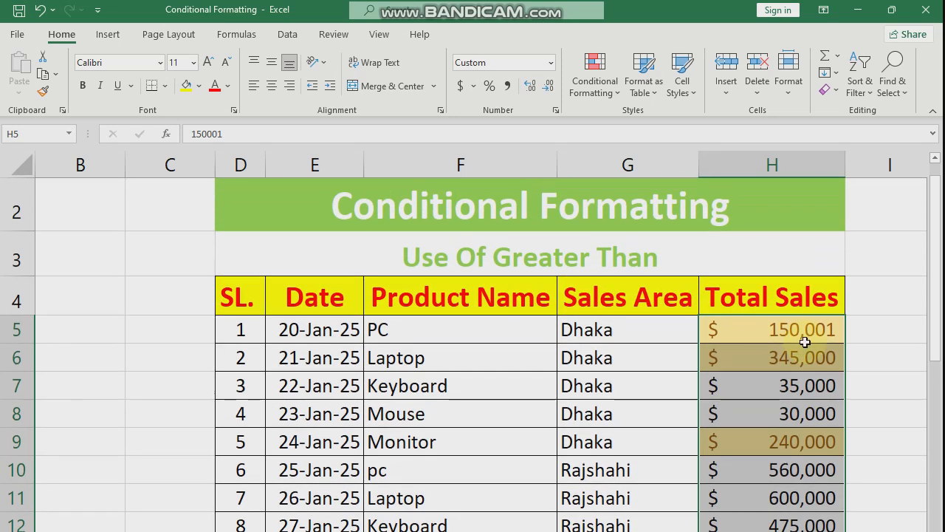
pyautogui.scroll(-1, 804, 341)
pyautogui.click(673, 338)
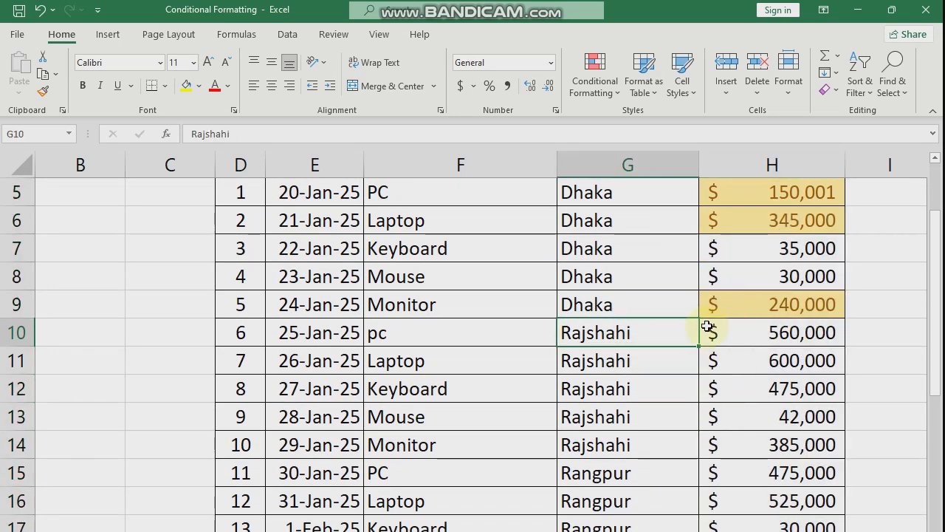
# Step: Change the Total Sales value of the Dhaka Monitor record in H9 to 100000 to test the Between rule
pyautogui.click(747, 307)
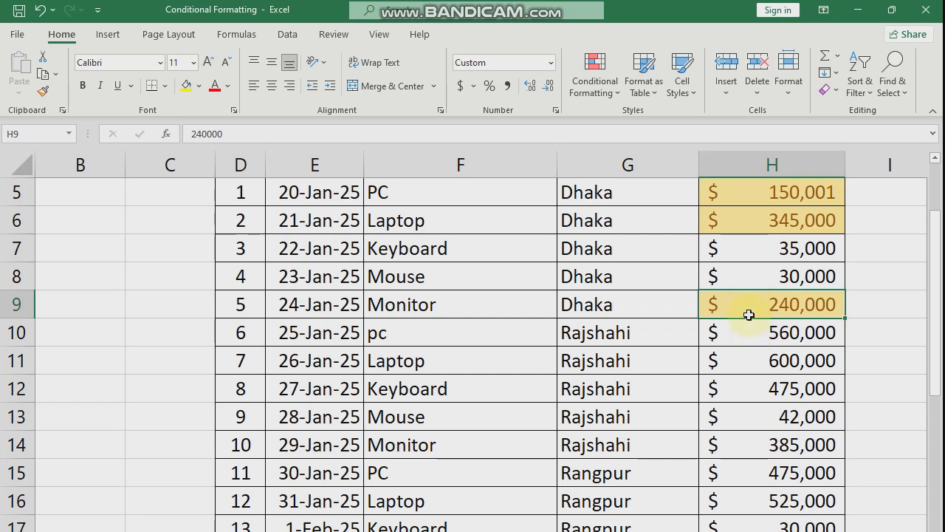
pyautogui.write('100,00')
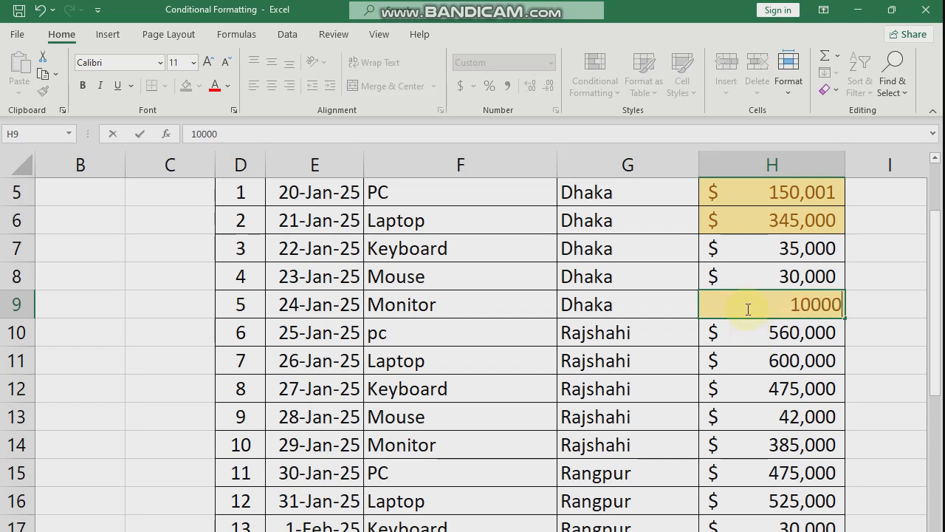
pyautogui.write('0')
pyautogui.press('Return')
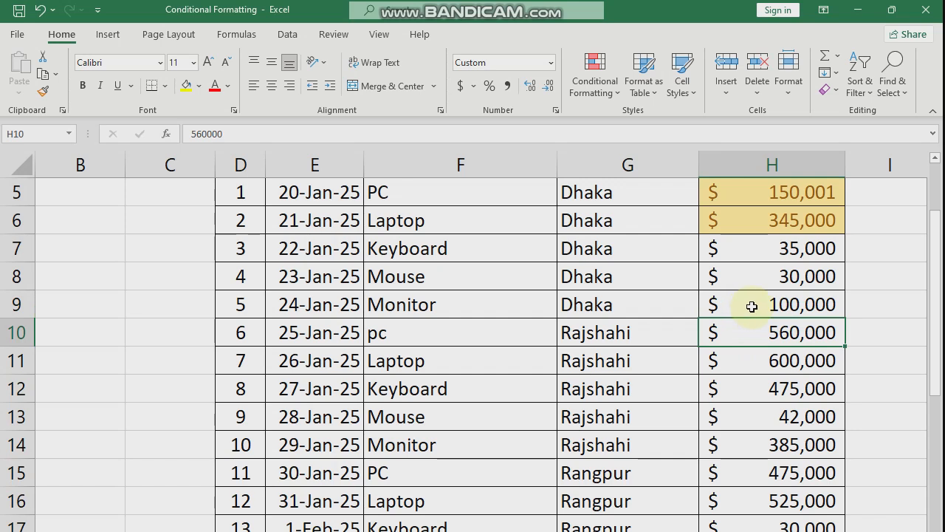
# Step: Set the Total Sales value of the Dhaka Monitor record in H9 to 250000
pyautogui.click(759, 304)
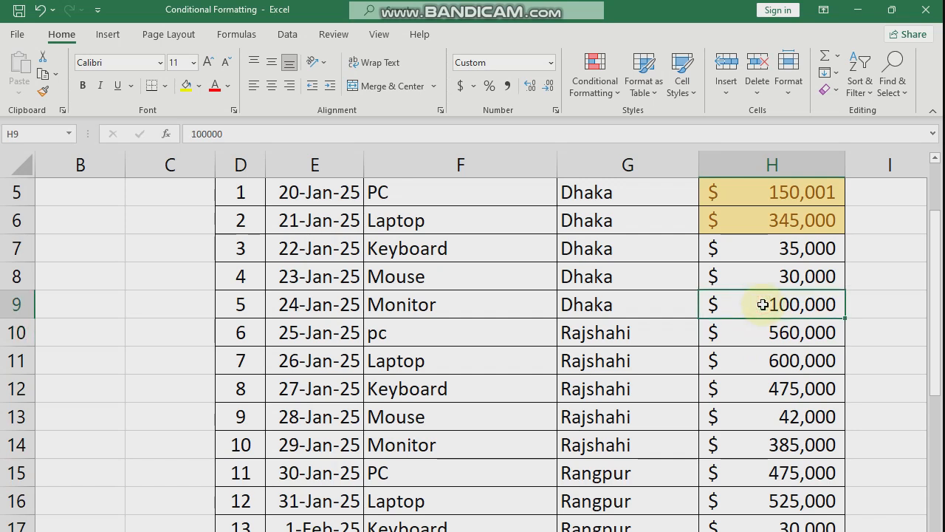
pyautogui.write('250000')
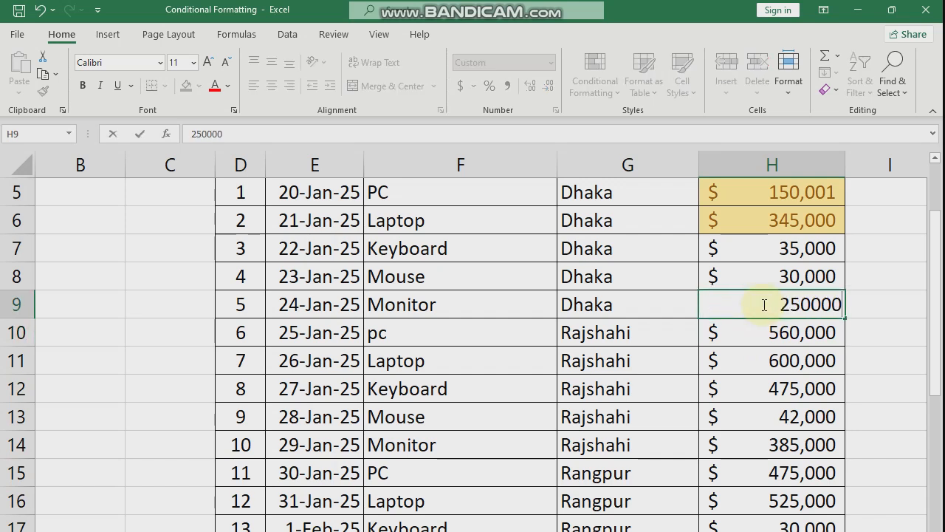
pyautogui.press('Return')
pyautogui.scroll(2, 763, 304)
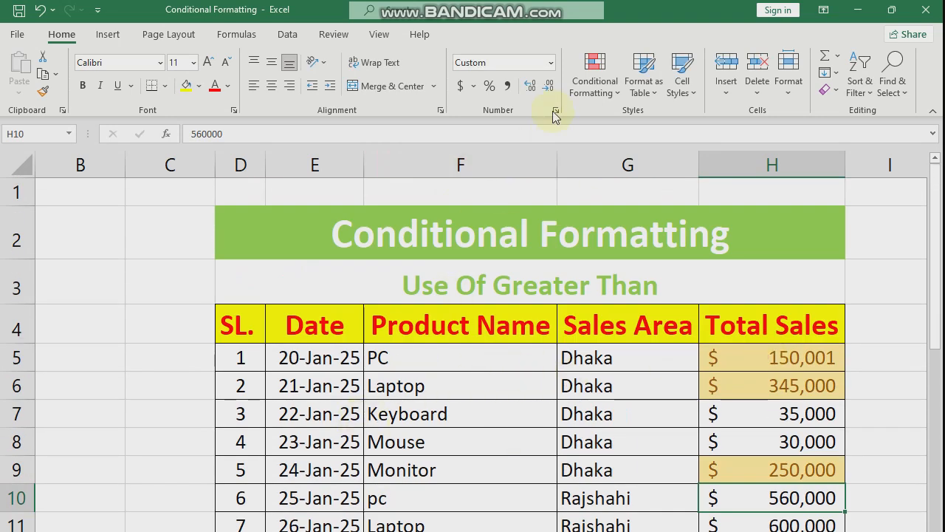
pyautogui.click(594, 77)
pyautogui.moveTo(650, 123)
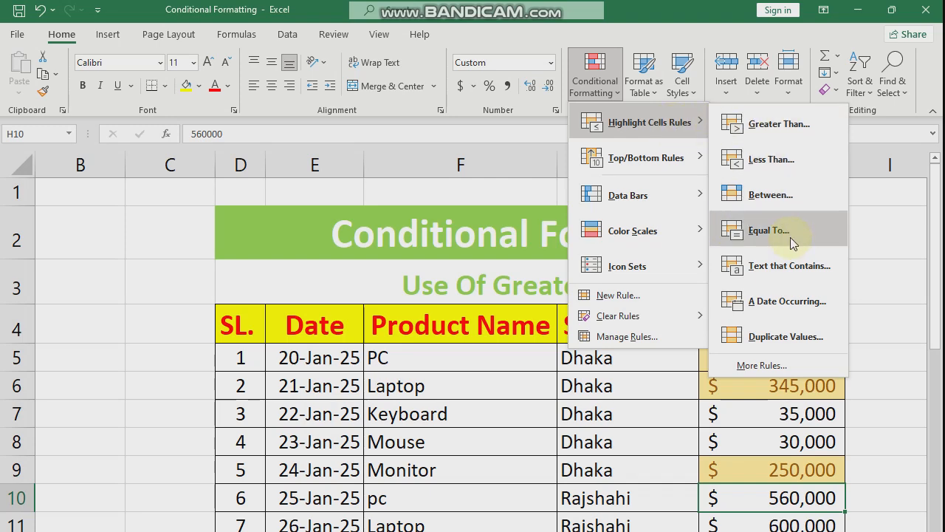
pyautogui.click(653, 427)
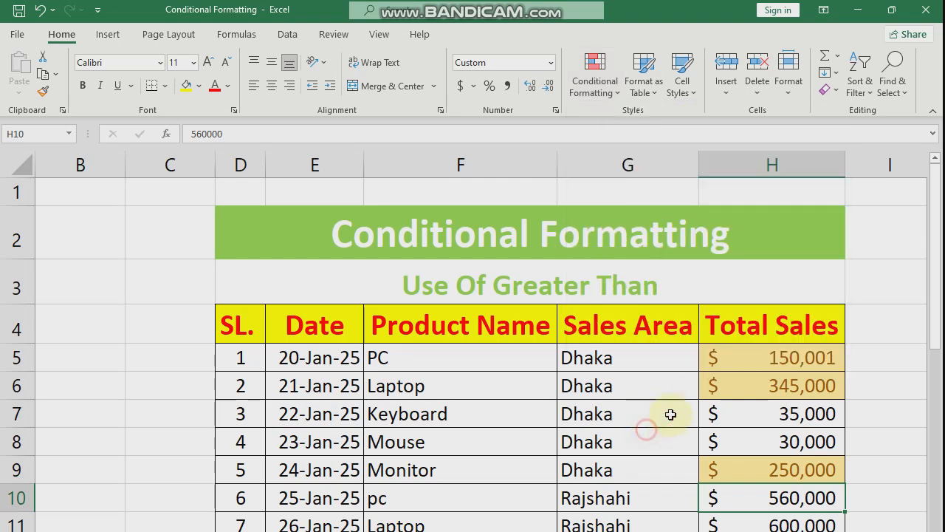
# Step: Clear the conditional formatting rules from the Total Sales values starting at H5
pyautogui.moveTo(763, 358); pyautogui.dragTo(765, 531)
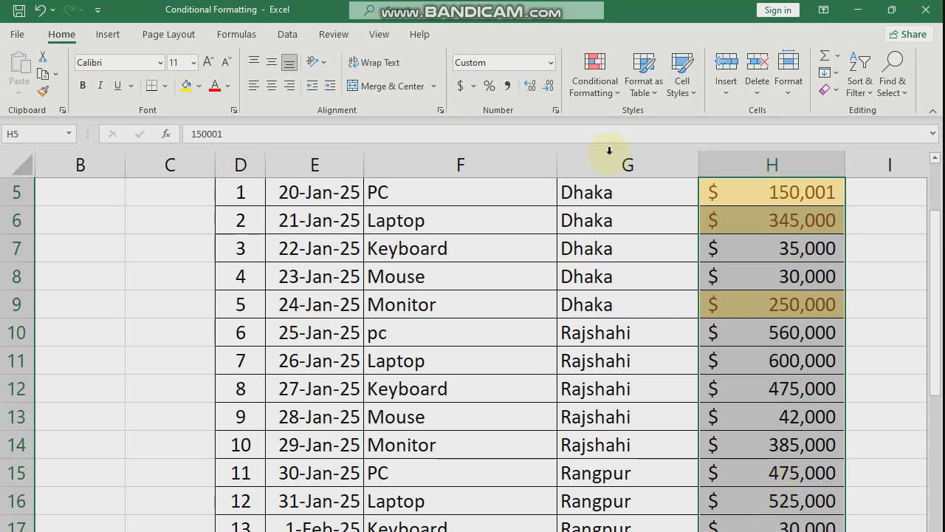
pyautogui.click(595, 100)
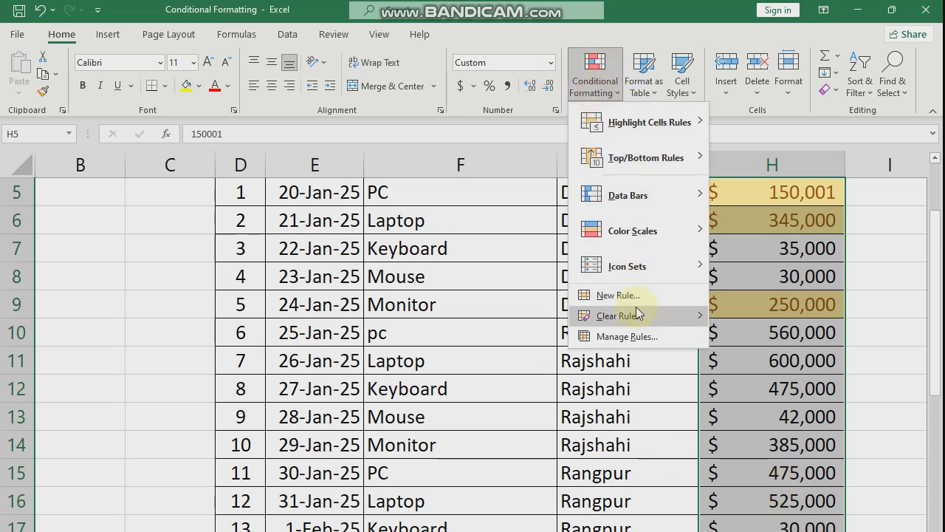
pyautogui.moveTo(633, 315)
pyautogui.click(742, 317)
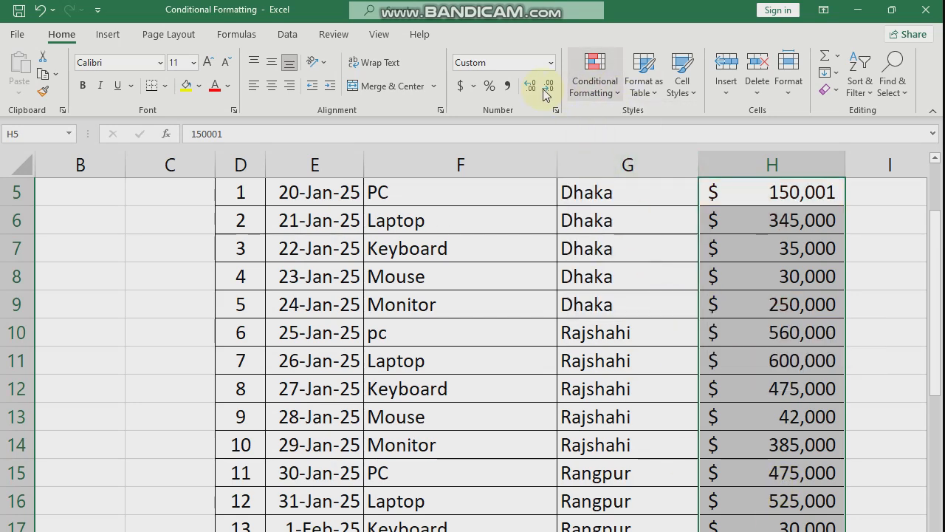
# Step: Apply an Equal To highlight rule for 350000 to the Total Sales values with Light Red Fill with Dark Red Text
pyautogui.click(595, 87)
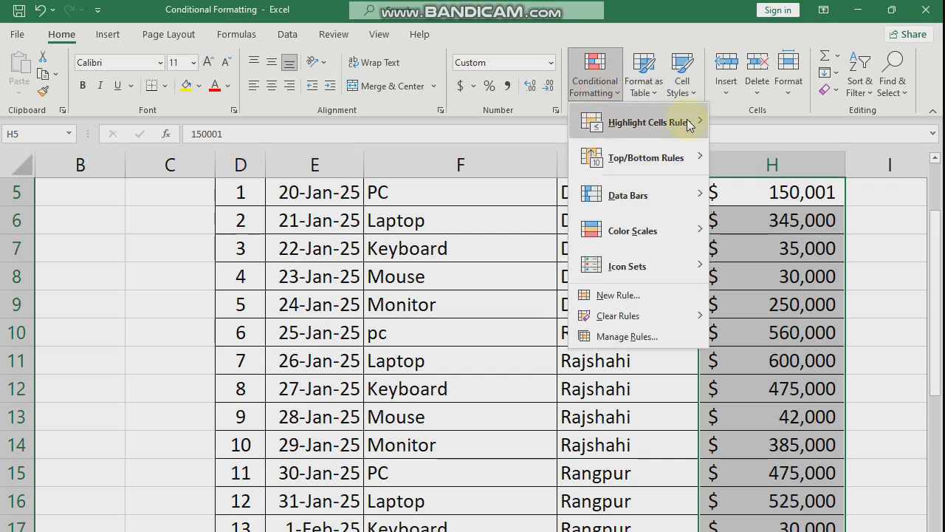
pyautogui.moveTo(683, 122)
pyautogui.click(779, 230)
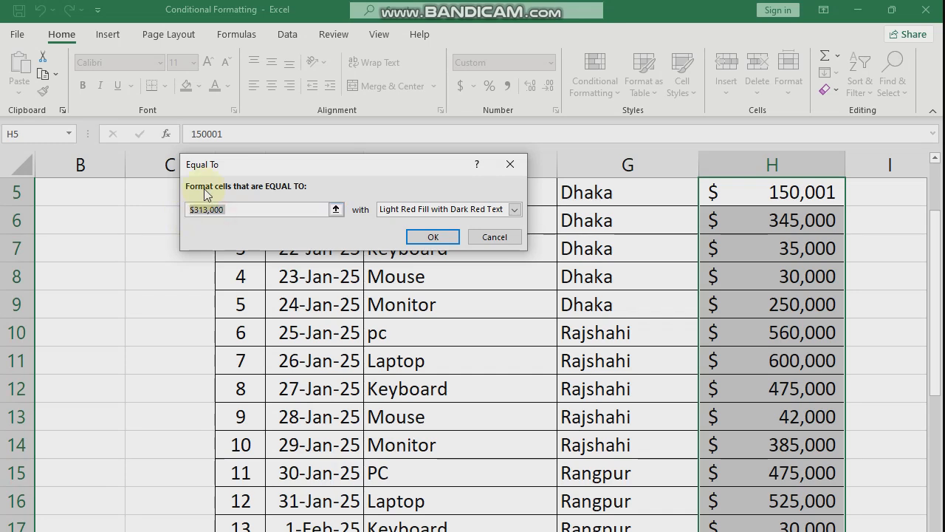
pyautogui.write('350000')
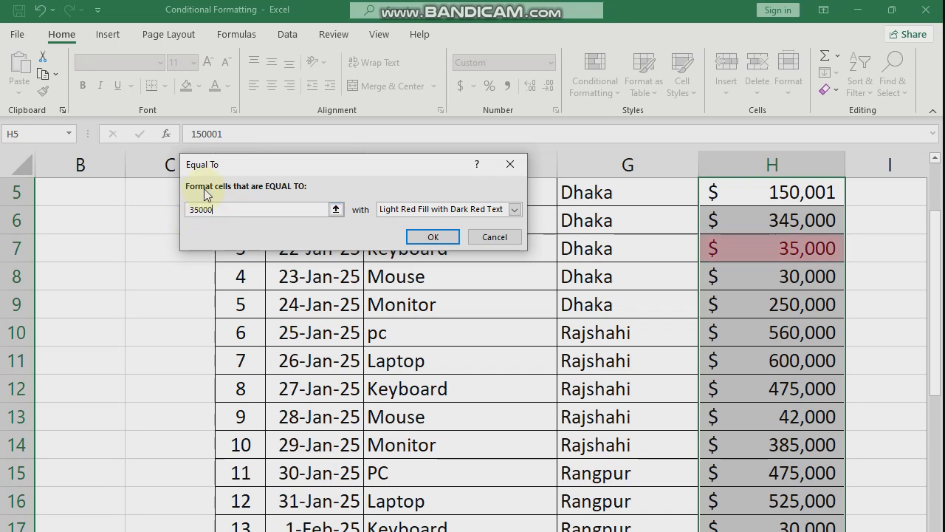
pyautogui.click(432, 237)
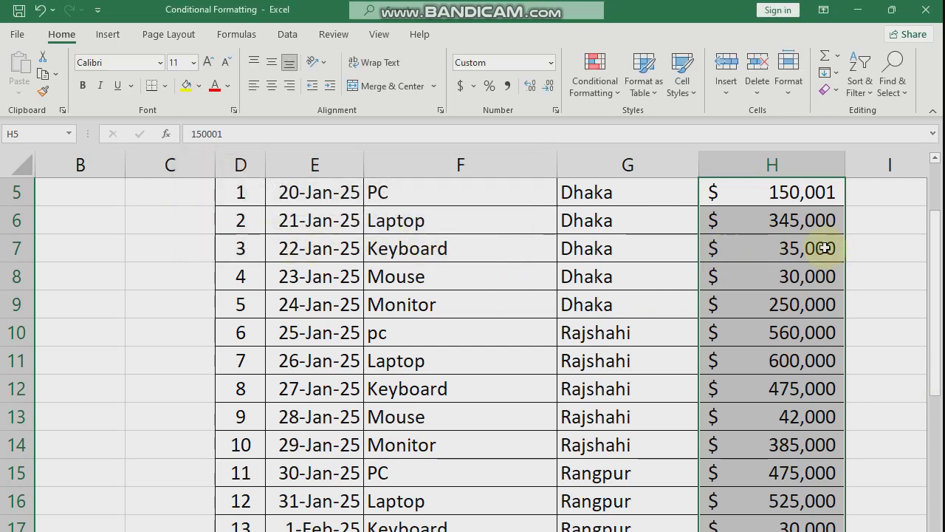
pyautogui.scroll(-2, 784, 410)
pyautogui.scroll(2, 778, 429)
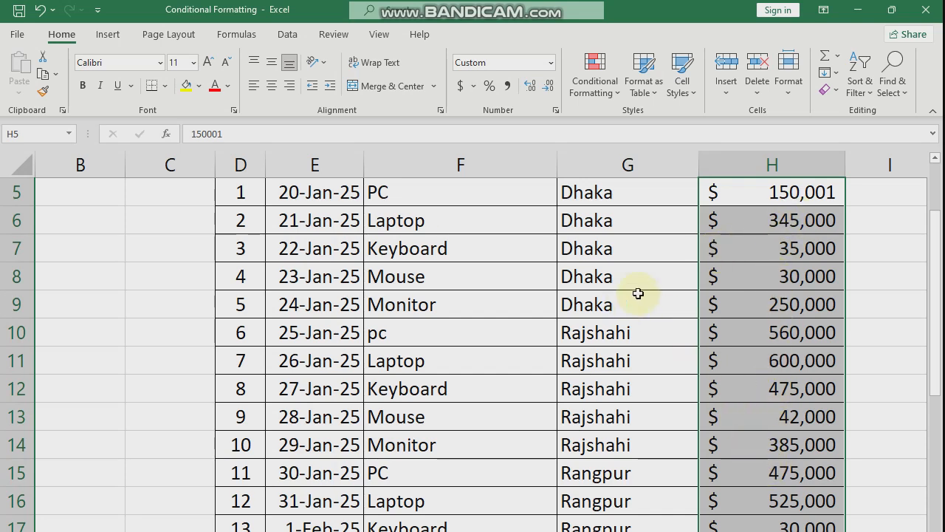
# Step: Change the Total Sales value of the Dhaka Mouse record in H8 to 350000 to test the Equal To rule
pyautogui.click(761, 280)
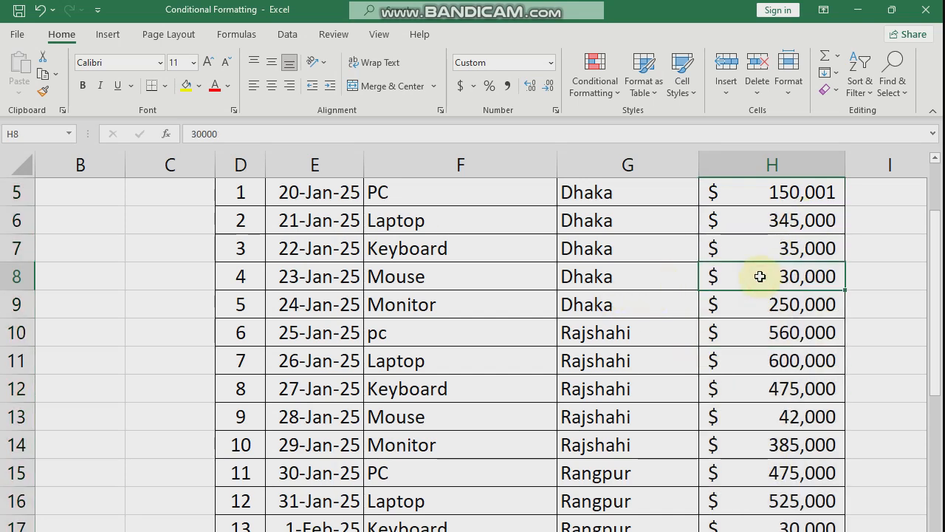
pyautogui.write('350000')
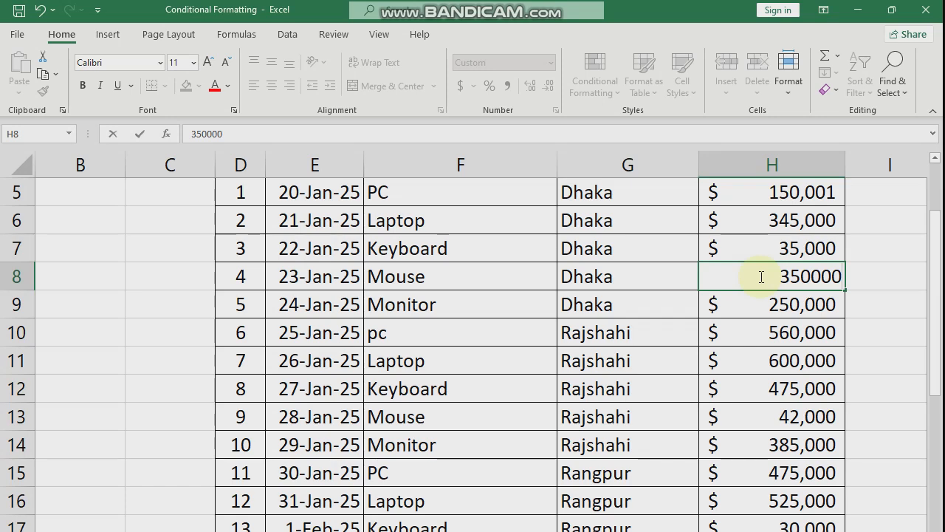
pyautogui.press('Return')
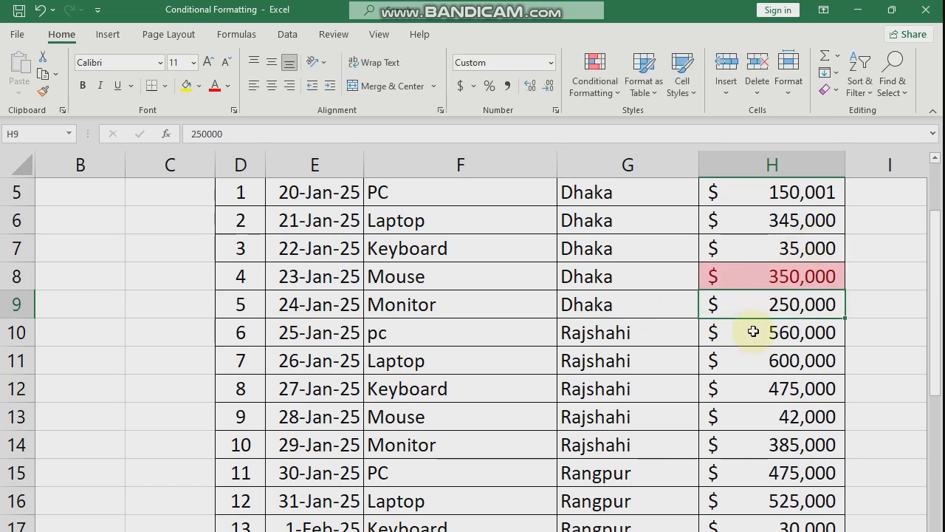
pyautogui.click(603, 95)
pyautogui.moveTo(647, 125)
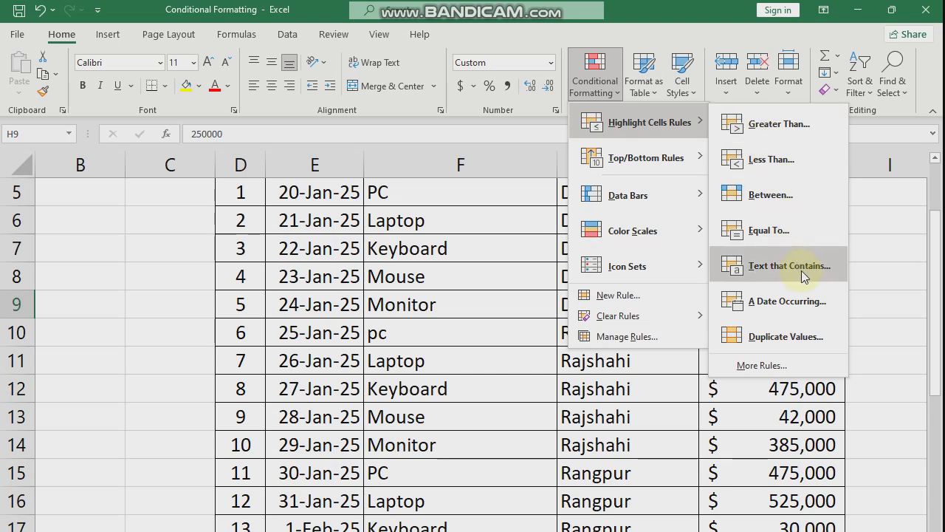
pyautogui.click(537, 322)
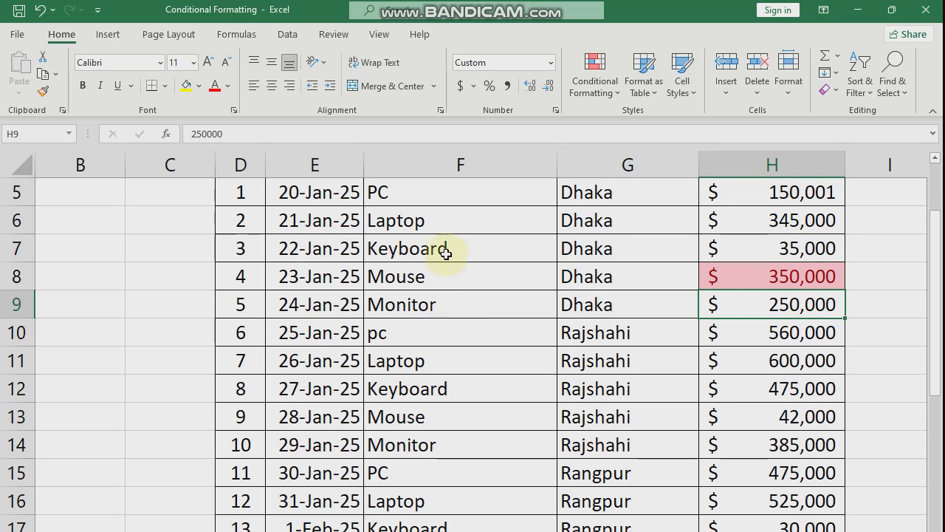
# Step: Apply a Text That Contains rule for Laptop to the Product Name values with Green Fill with Dark Green Text
pyautogui.moveTo(412, 190); pyautogui.dragTo(450, 525)
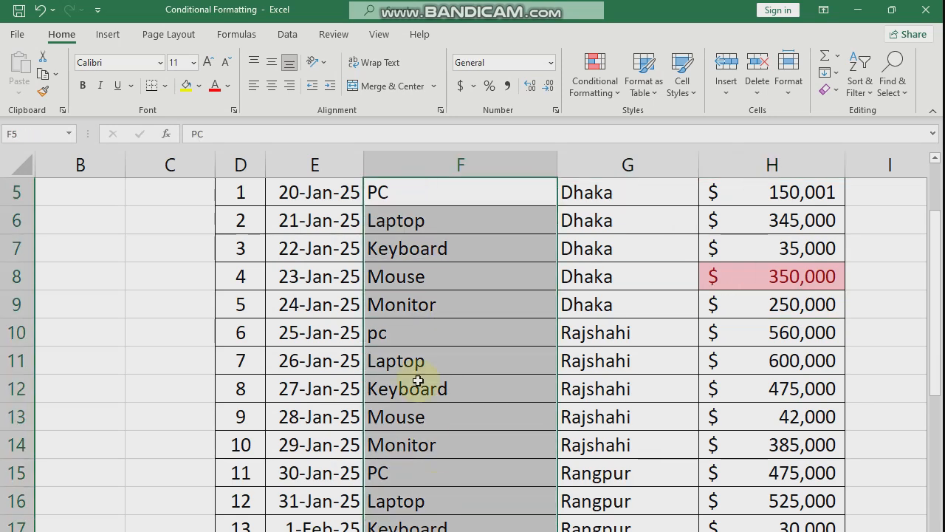
pyautogui.click(595, 83)
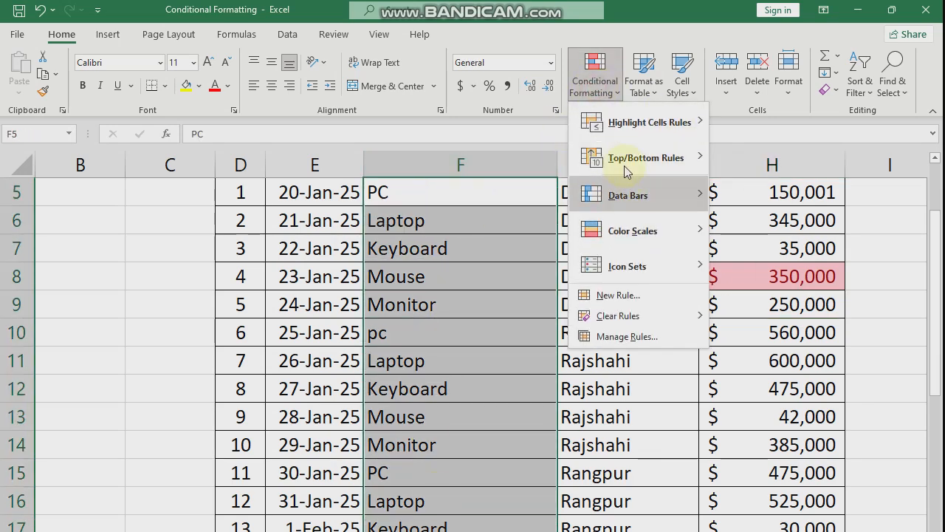
pyautogui.click(783, 262)
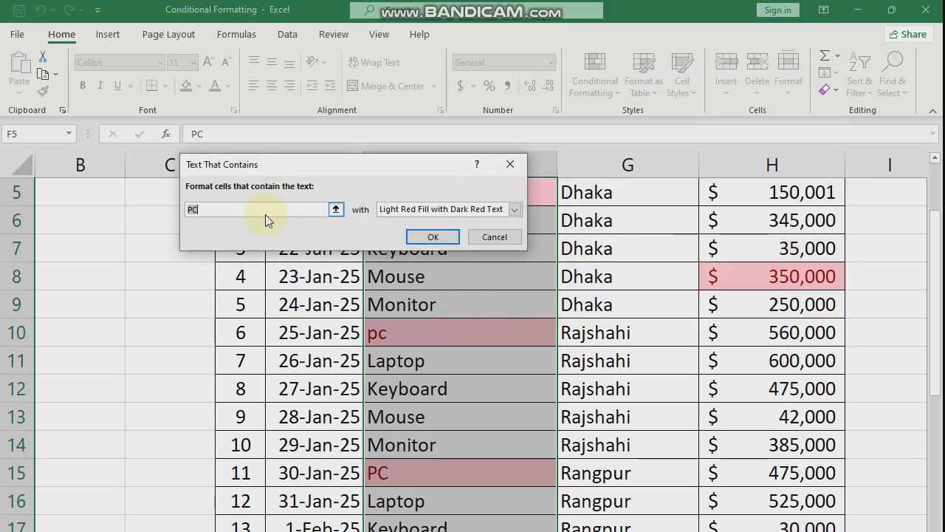
pyautogui.moveTo(349, 172); pyautogui.dragTo(284, 108)
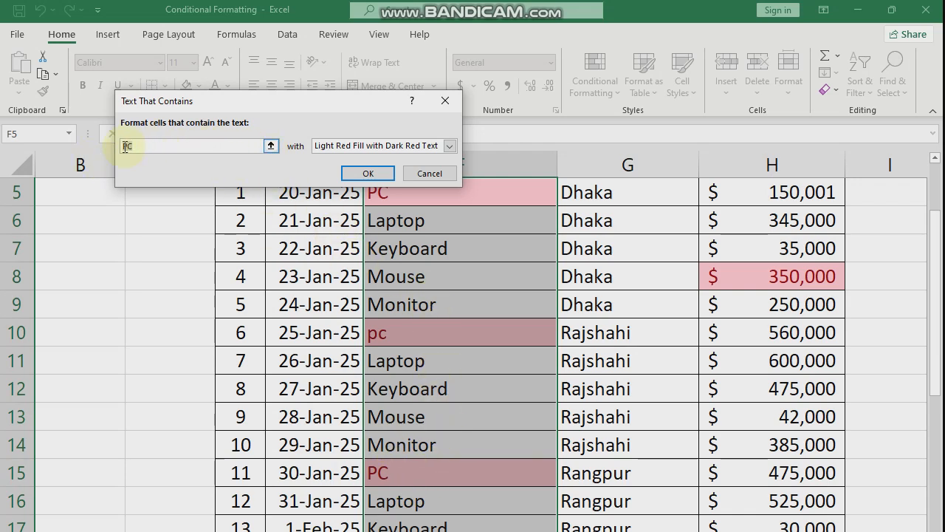
pyautogui.write('Laptop')
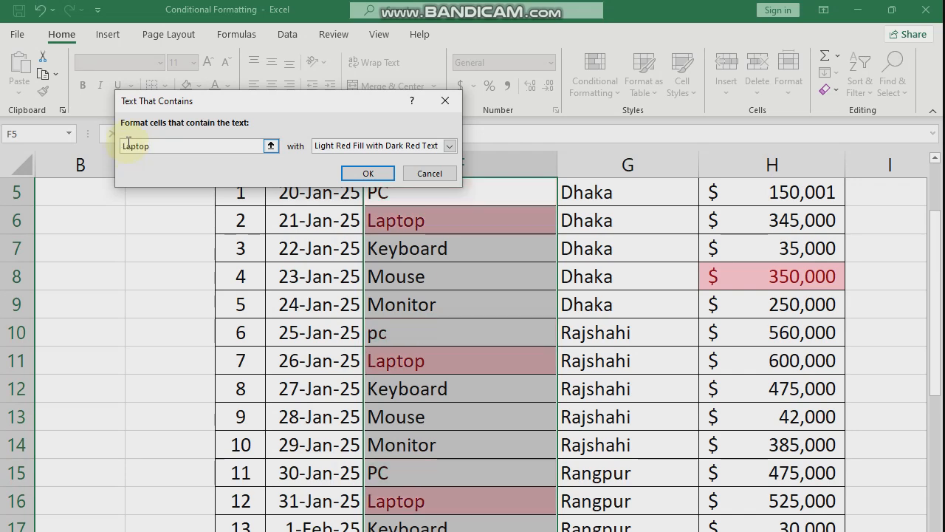
pyautogui.click(446, 147)
pyautogui.click(412, 181)
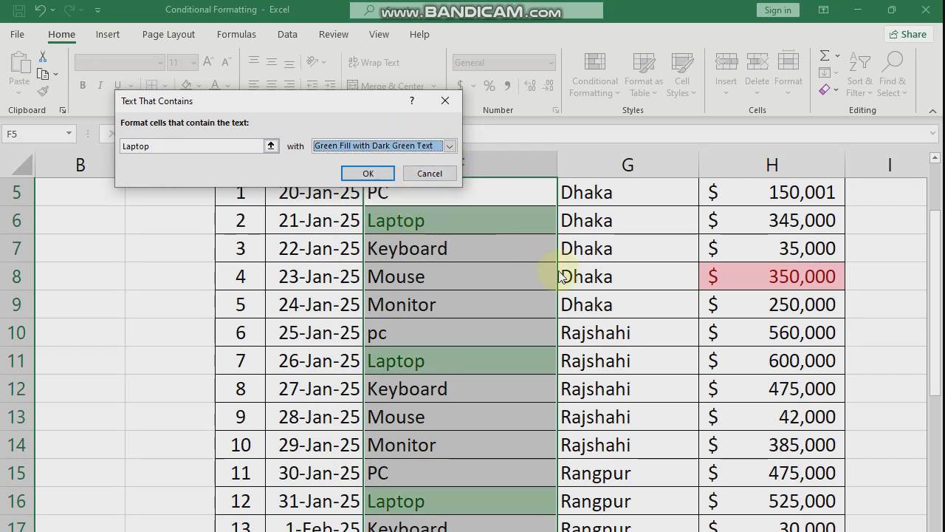
pyautogui.click(367, 175)
pyautogui.click(445, 329)
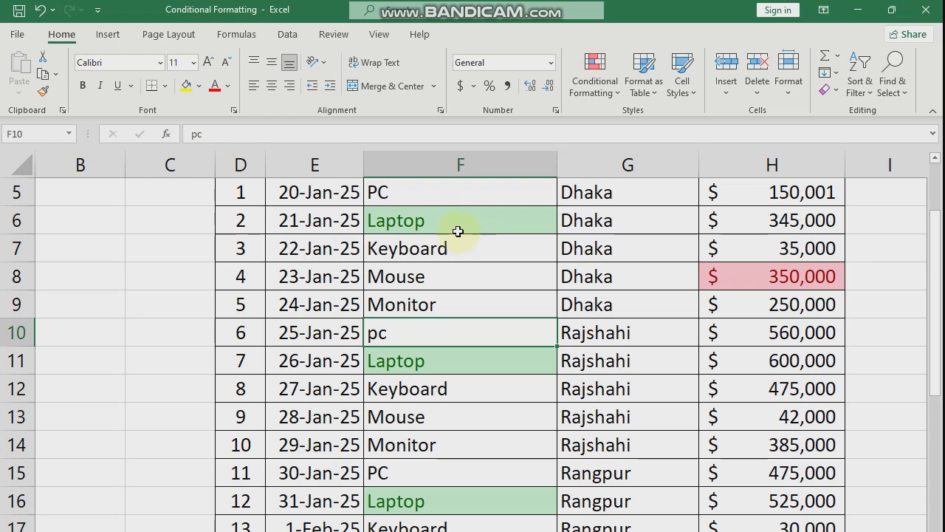
pyautogui.scroll(-1, 469, 395)
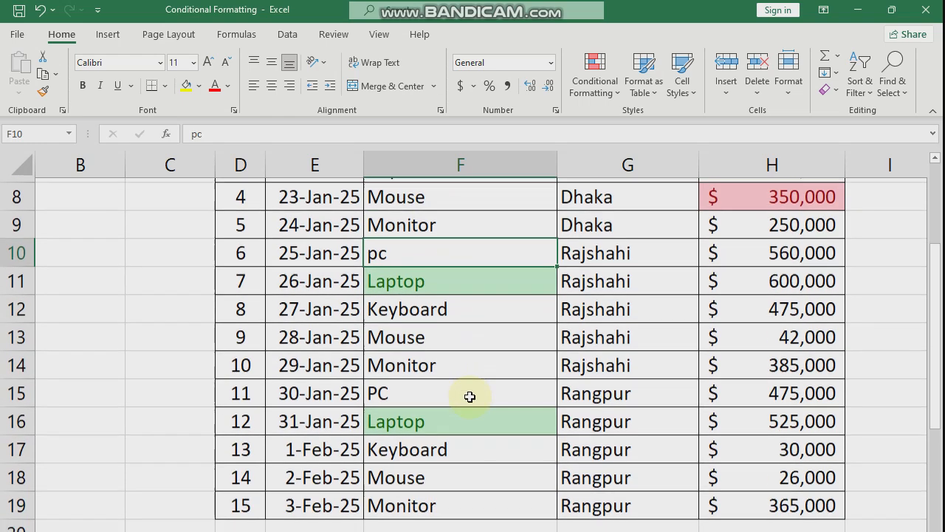
pyautogui.scroll(1, 470, 395)
pyautogui.scroll(2, 452, 281)
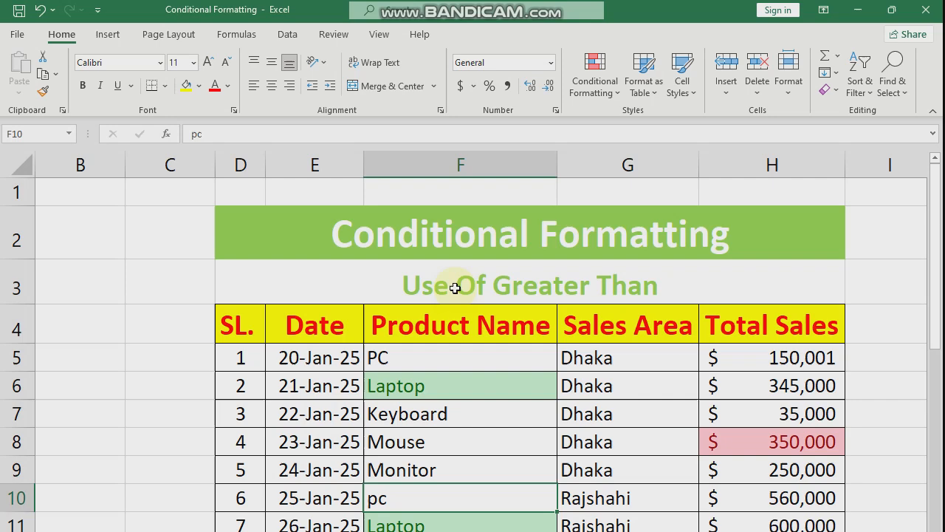
pyautogui.click(598, 88)
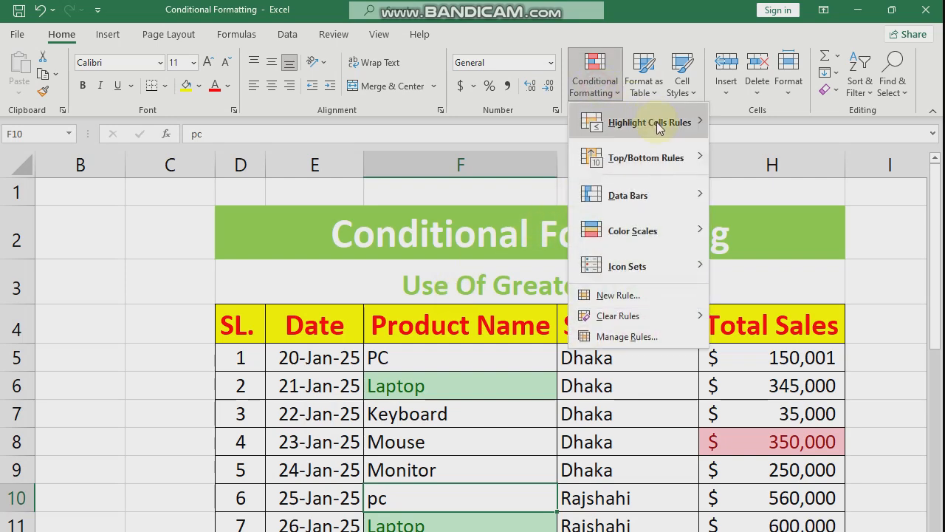
pyautogui.moveTo(664, 124)
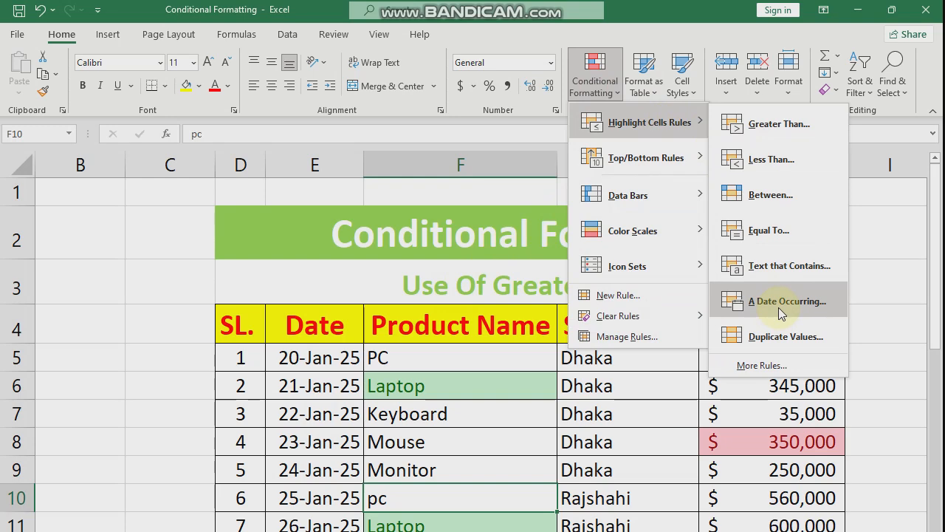
pyautogui.click(487, 443)
# Step: Apply an A Date Occurring rule for Last week to the Date values with Light Red Fill with Dark Red Text
pyautogui.scroll(-1, 370, 421)
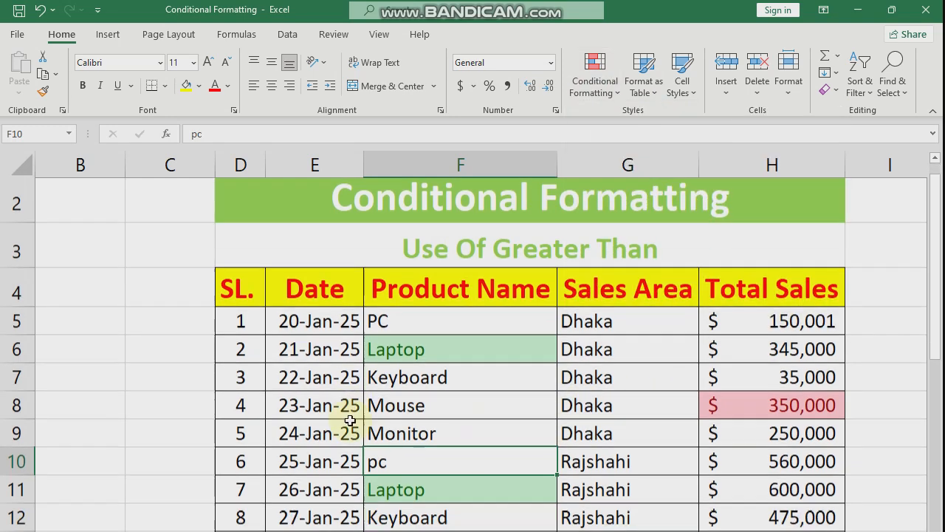
pyautogui.moveTo(316, 232); pyautogui.dragTo(320, 499)
pyautogui.scroll(3, 378, 470)
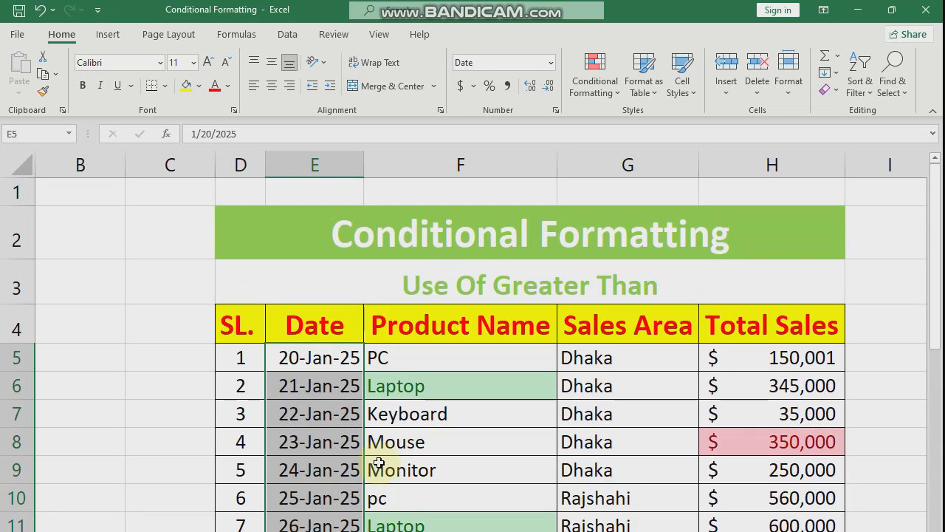
pyautogui.click(609, 96)
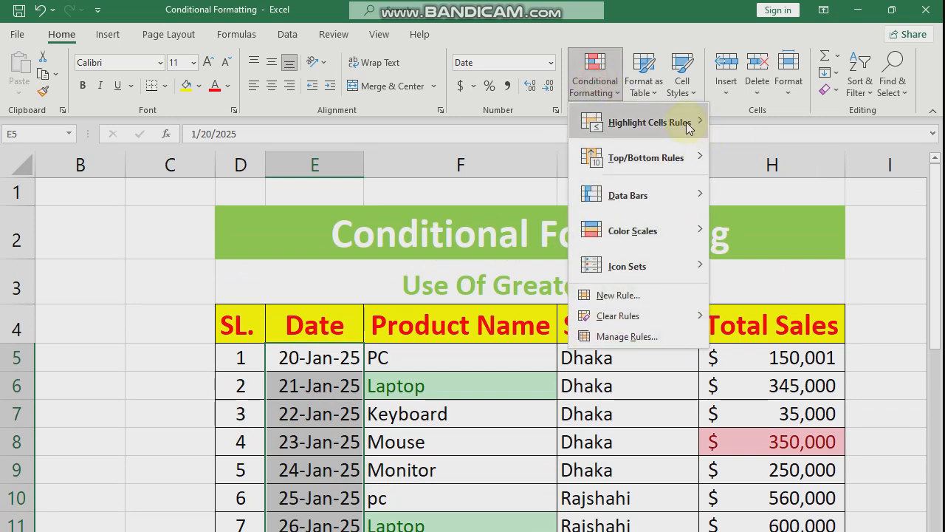
pyautogui.moveTo(697, 123)
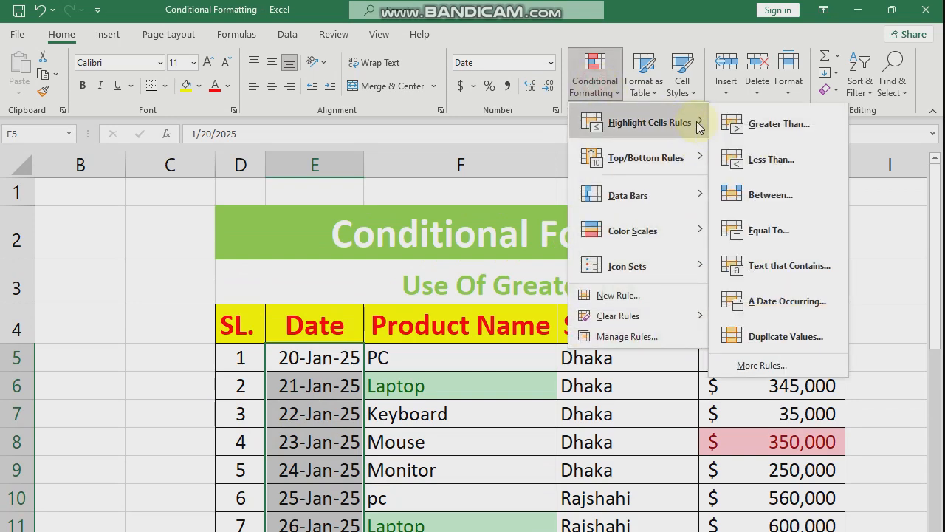
pyautogui.click(794, 306)
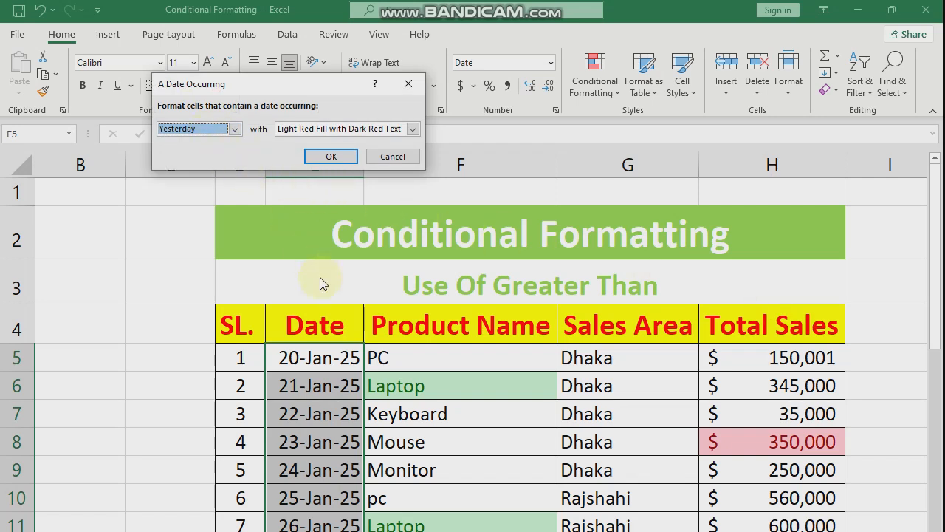
pyautogui.click(235, 130)
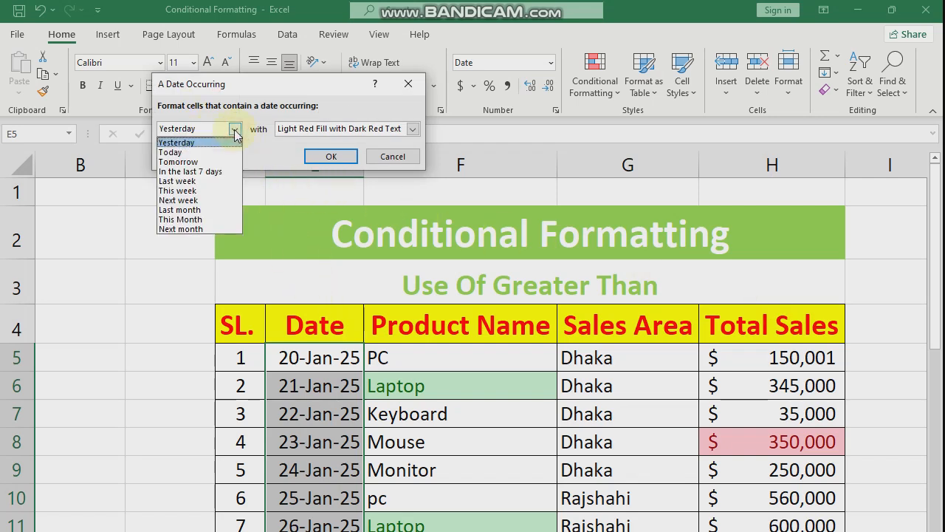
pyautogui.click(201, 181)
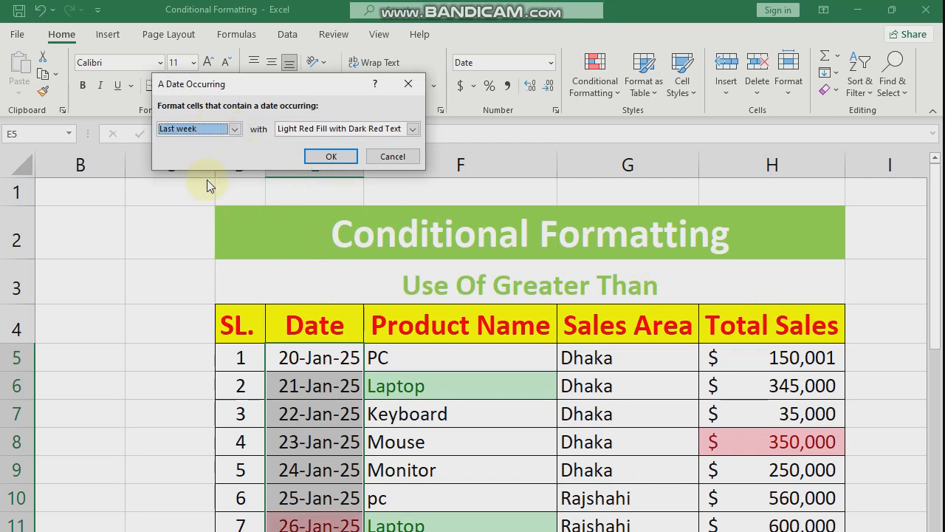
pyautogui.click(331, 156)
# Step: Examine which dates the Last week rule highlights and select the highlighted range E11:E17
pyautogui.scroll(-2, 431, 421)
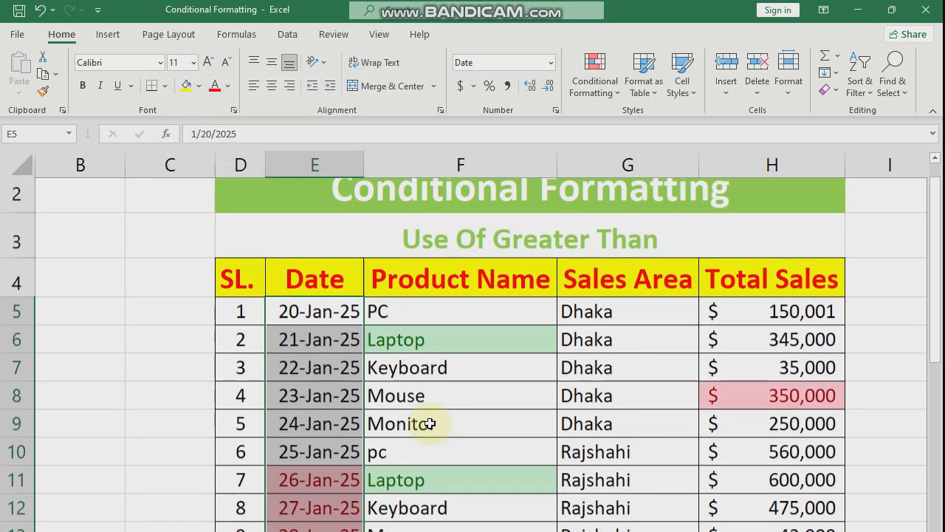
pyautogui.click(431, 421)
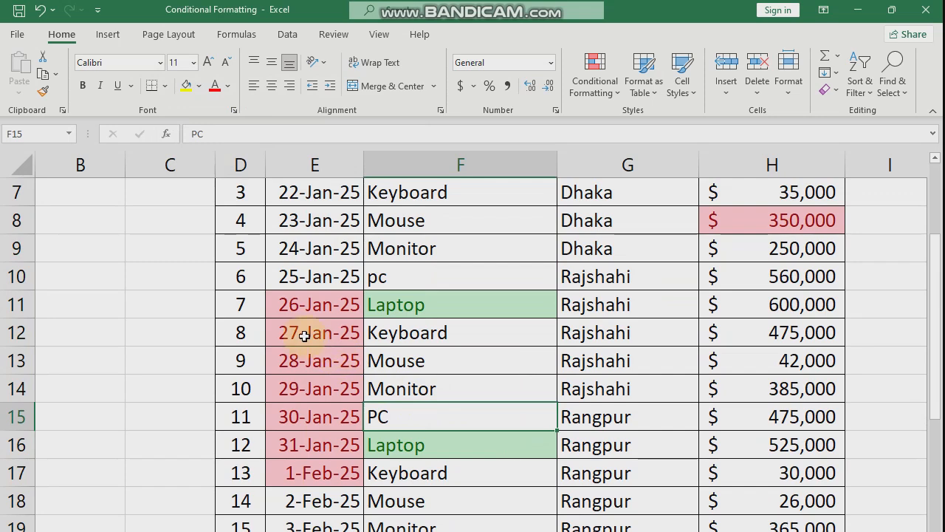
pyautogui.click(336, 304)
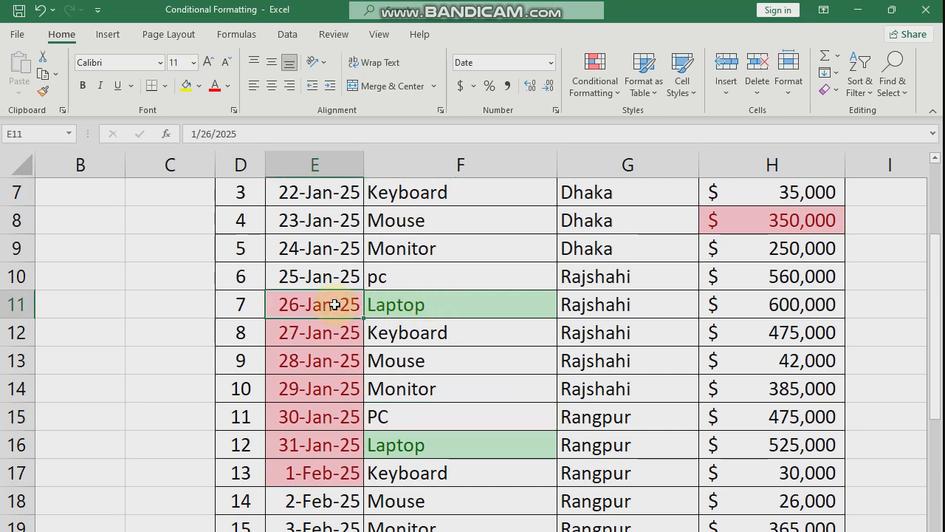
pyautogui.moveTo(335, 304); pyautogui.dragTo(331, 470)
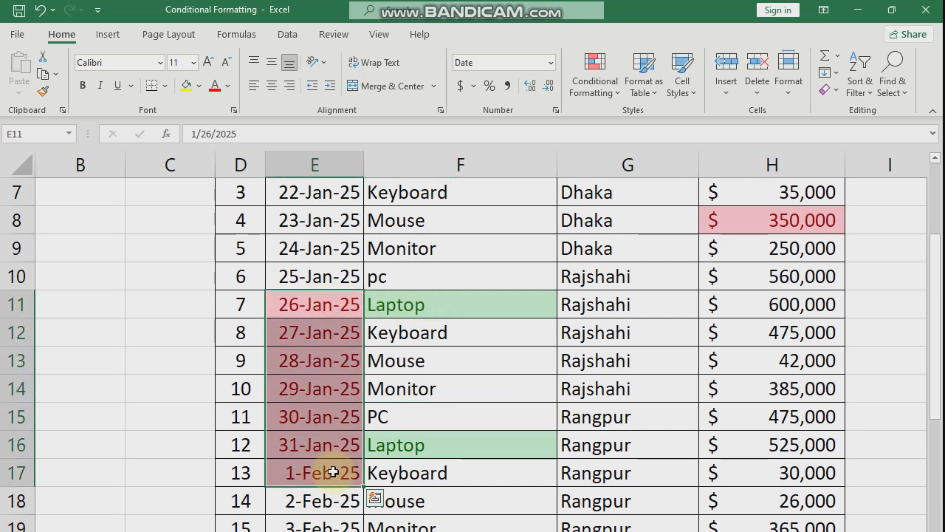
# Step: Add an A Date Occurring rule for Last month to the Date values E5:E19 with Light Red Fill with Dark Red Text
pyautogui.scroll(1, 344, 332)
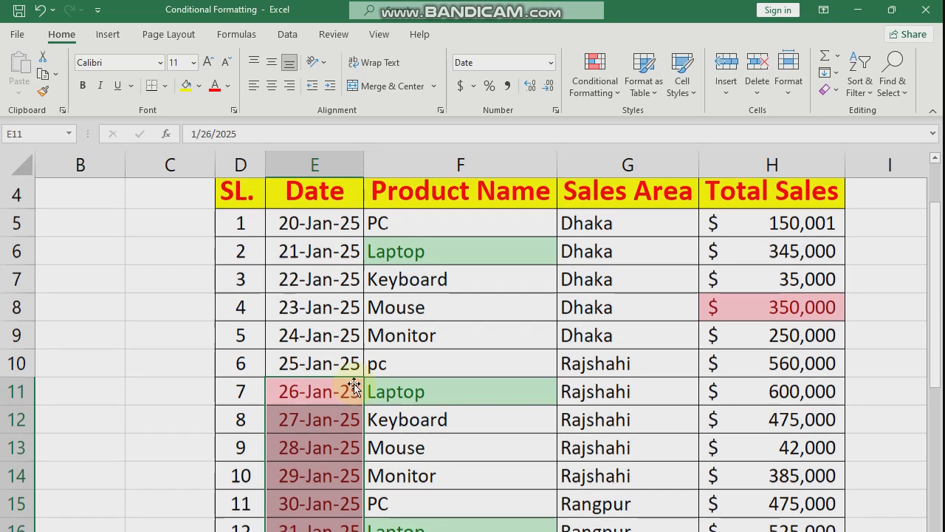
pyautogui.moveTo(324, 241); pyautogui.dragTo(325, 468)
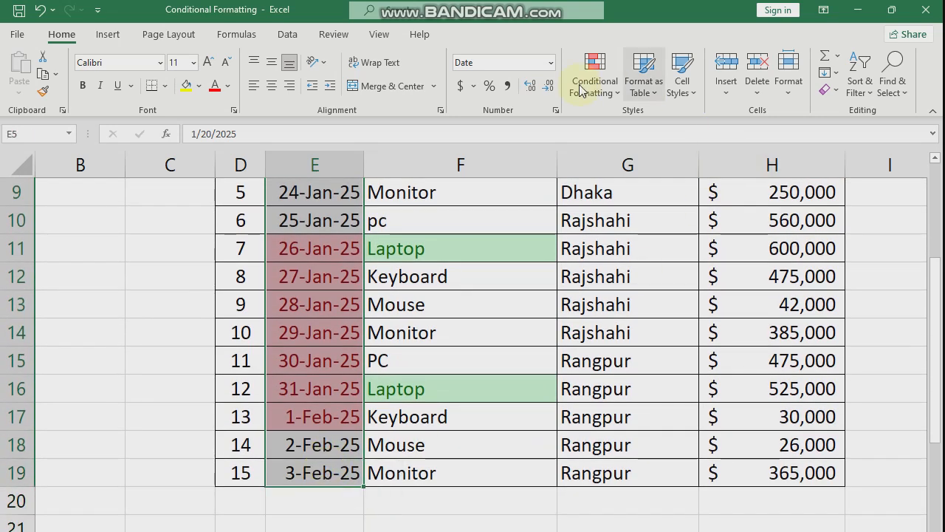
pyautogui.click(610, 91)
pyautogui.moveTo(668, 123)
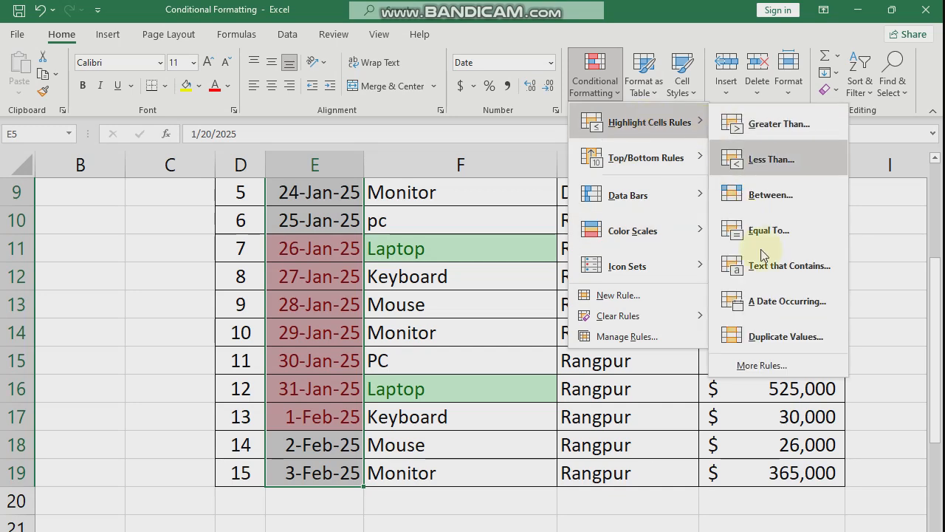
pyautogui.click(773, 304)
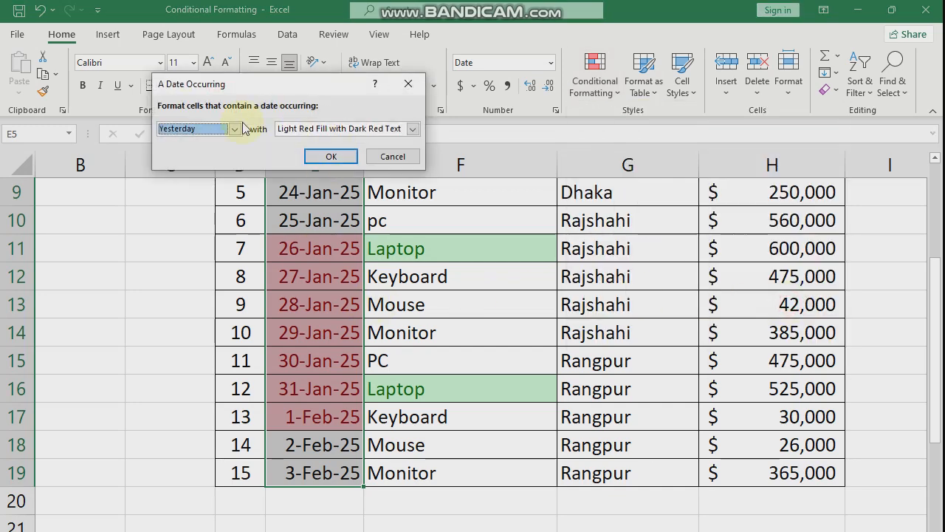
pyautogui.click(237, 132)
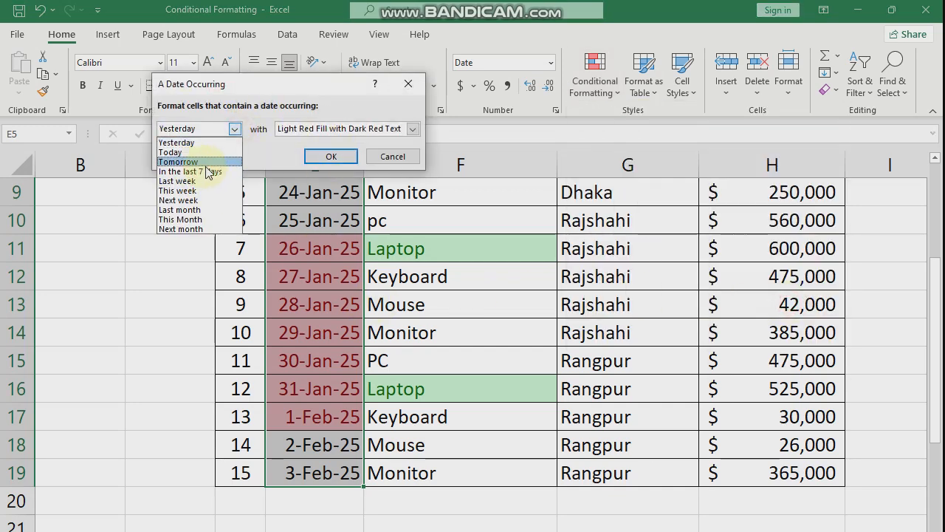
pyautogui.click(214, 209)
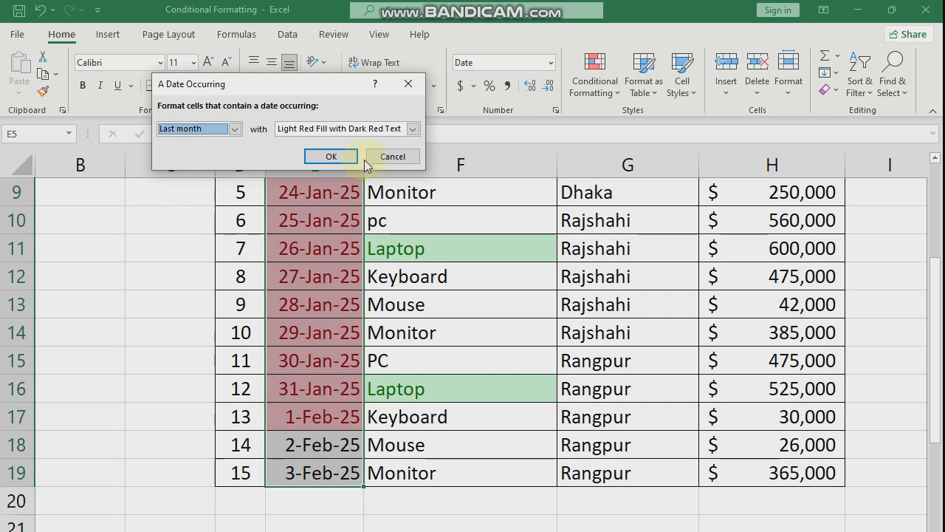
pyautogui.click(332, 156)
pyautogui.click(401, 306)
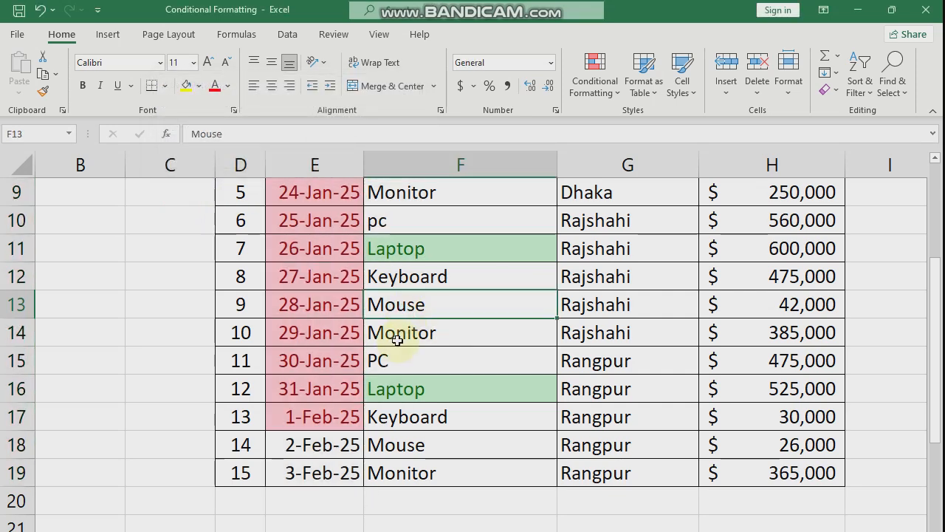
# Step: Clear the conditional formatting rules from the entire sheet
pyautogui.scroll(2, 397, 336)
pyautogui.scroll(-1, 340, 296)
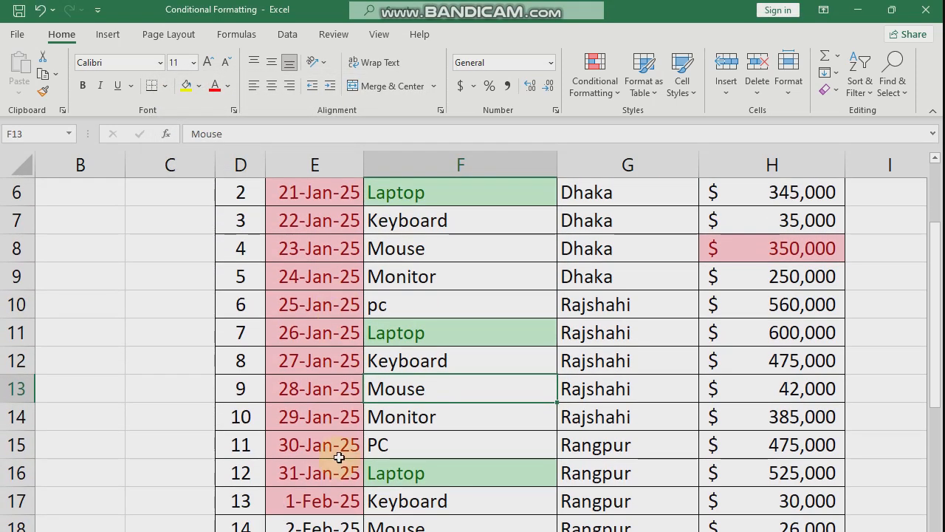
pyautogui.scroll(2, 325, 487)
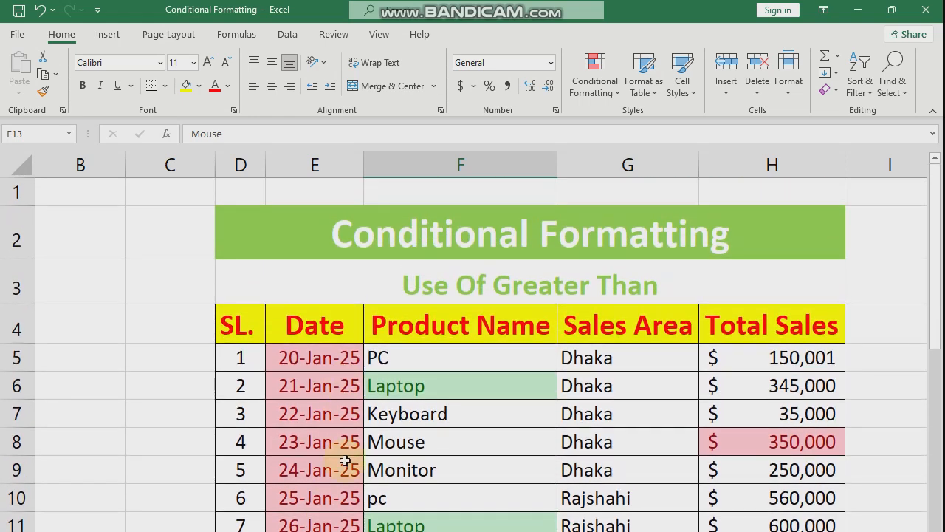
pyautogui.scroll(-3, 342, 480)
pyautogui.scroll(1, 327, 307)
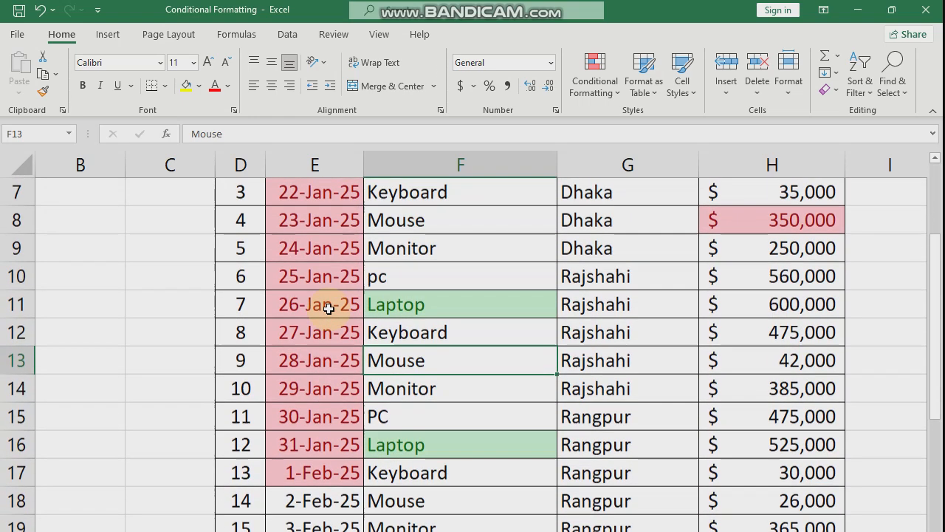
pyautogui.scroll(1, 329, 236)
pyautogui.moveTo(330, 235); pyautogui.dragTo(334, 527)
pyautogui.click(596, 87)
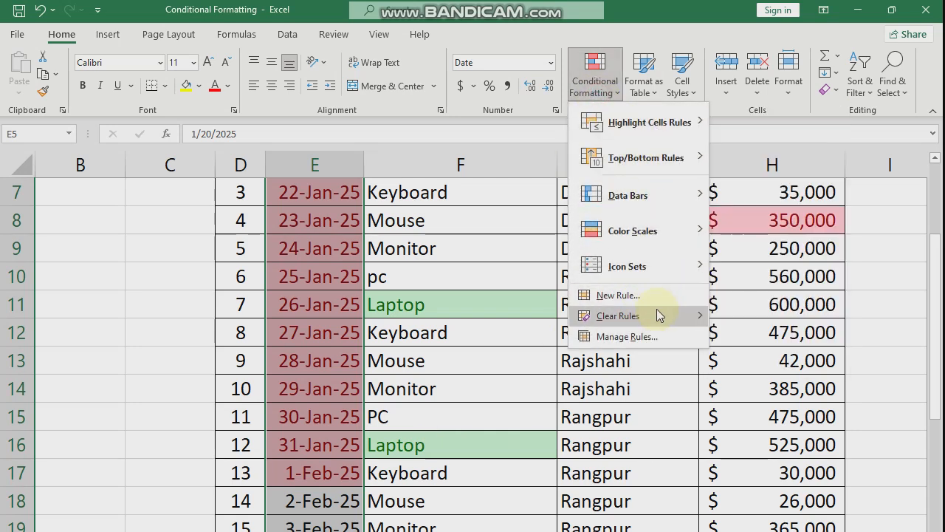
pyautogui.moveTo(713, 319)
pyautogui.click(734, 338)
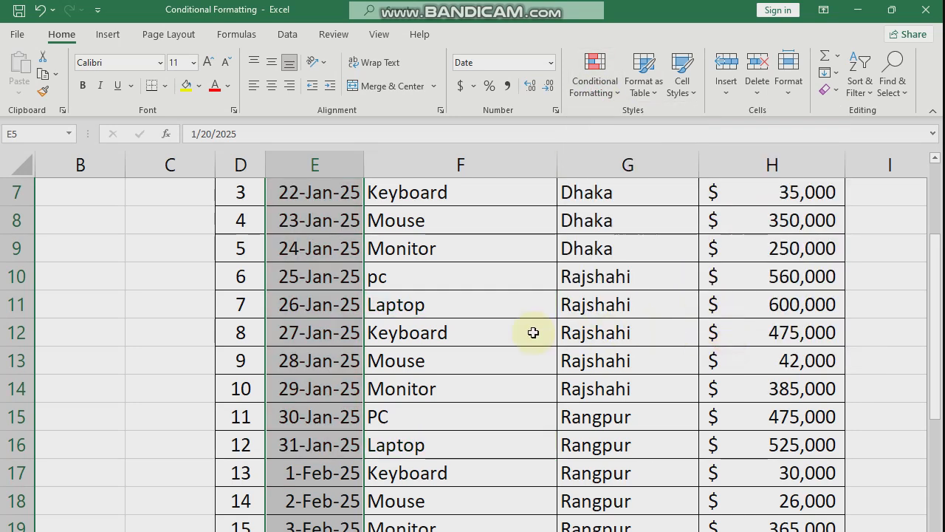
# Step: Reapply the A Date Occurring rule for Last month to the cleared Date values with Light Red Fill with Dark Red Text
pyautogui.click(618, 102)
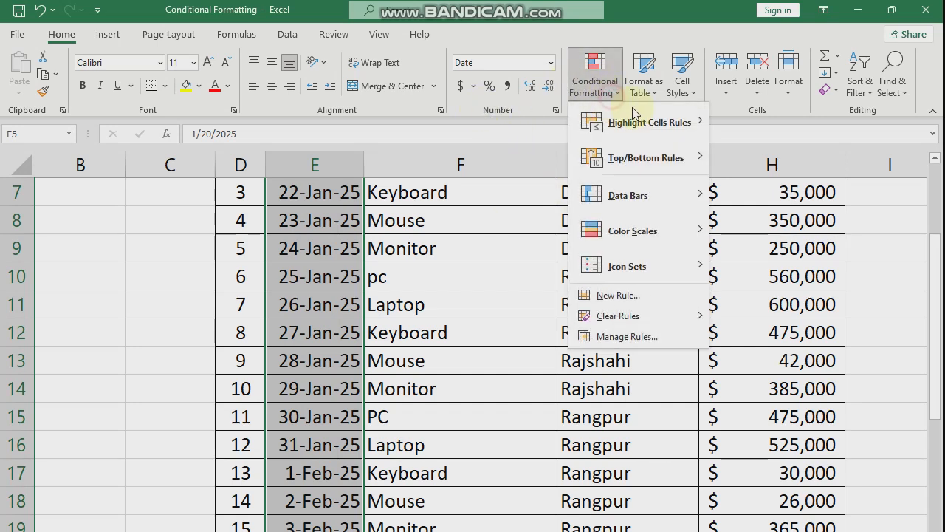
pyautogui.moveTo(650, 122)
pyautogui.click(813, 313)
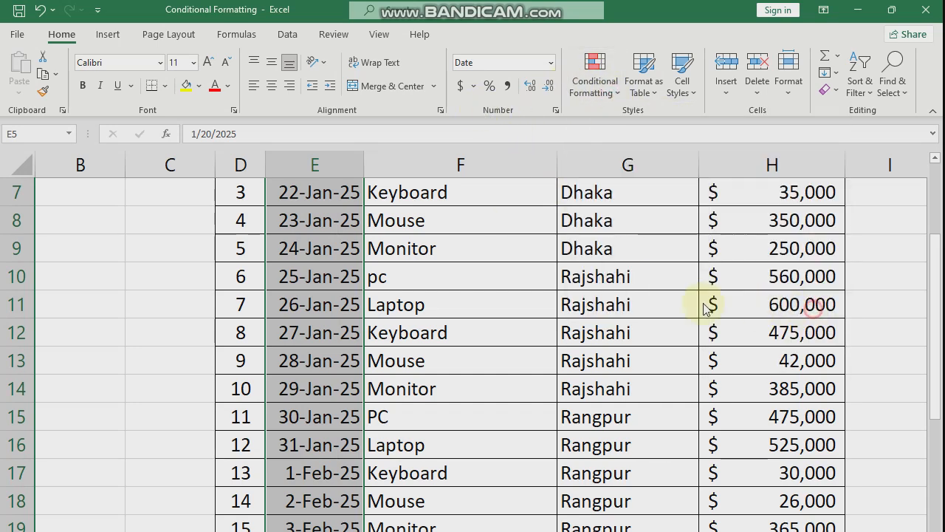
pyautogui.click(238, 129)
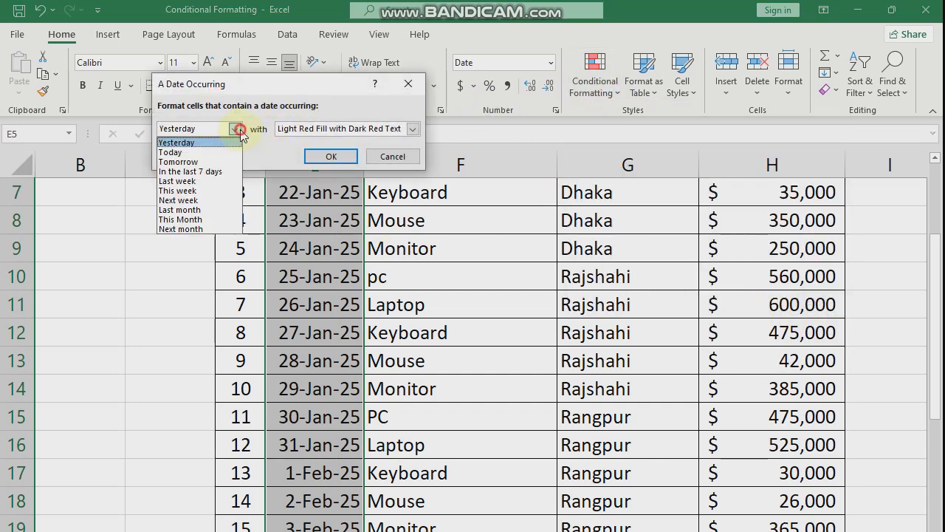
pyautogui.click(193, 210)
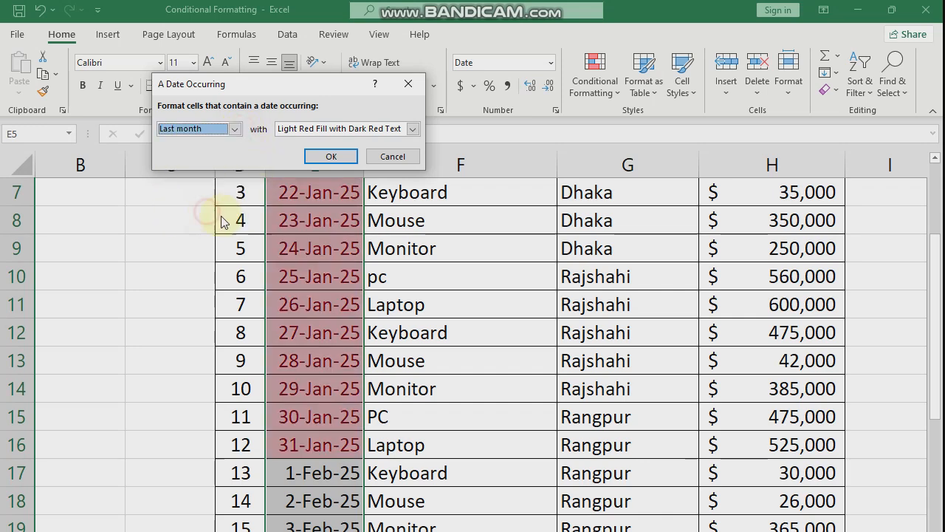
pyautogui.click(330, 156)
pyautogui.click(418, 359)
pyautogui.scroll(2, 419, 359)
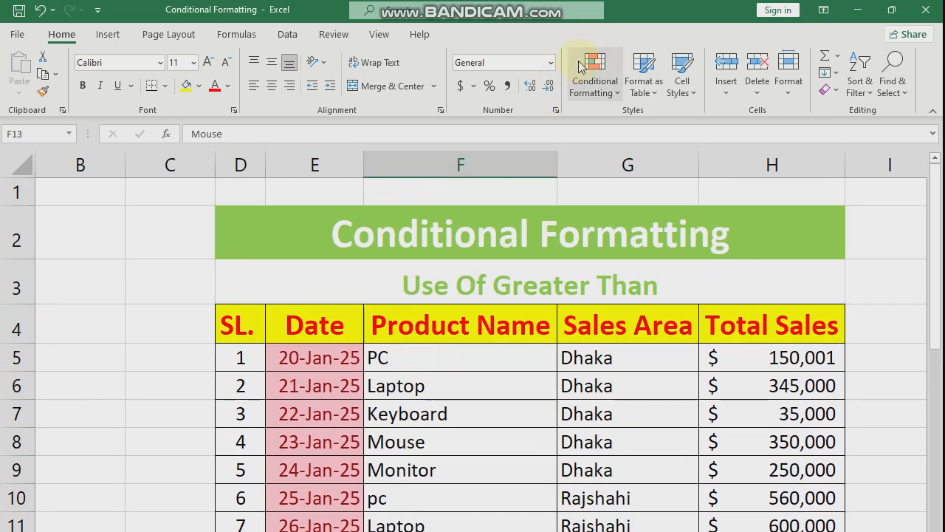
pyautogui.click(594, 78)
pyautogui.moveTo(646, 123)
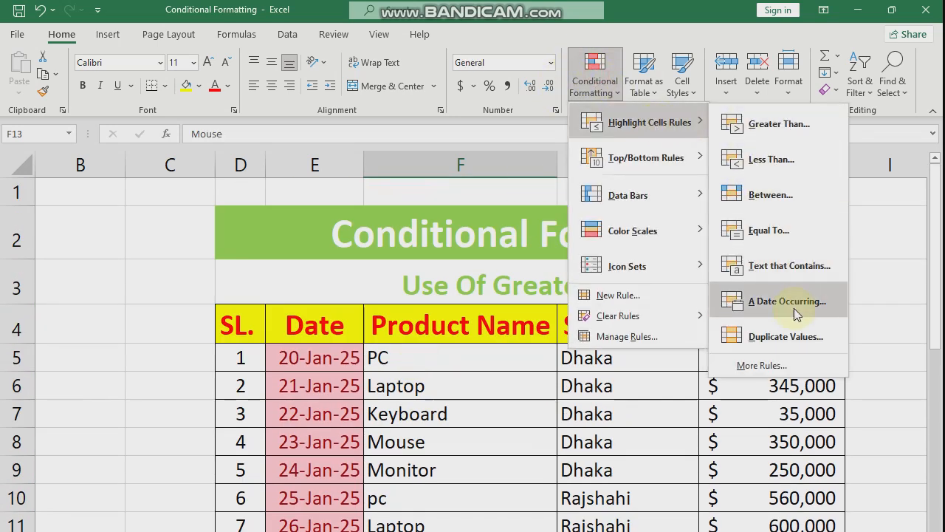
pyautogui.click(512, 412)
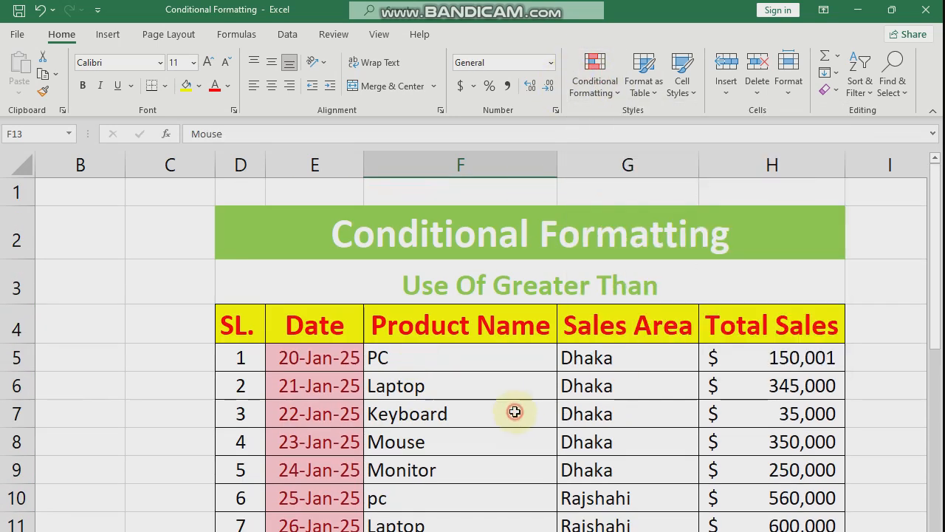
# Step: Apply a Duplicate Values rule to the Total Sales values H5:H19 with Yellow Fill with Dark Yellow Text
pyautogui.scroll(-1, 564, 327)
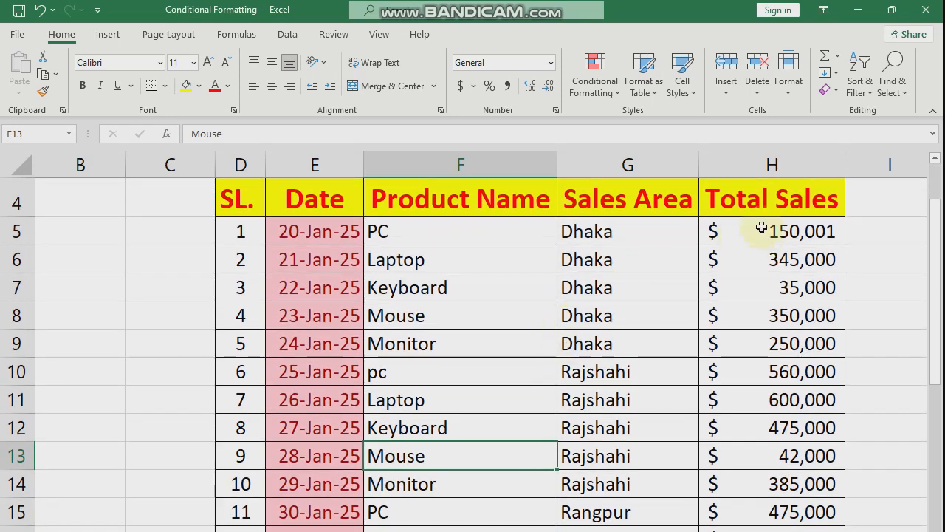
pyautogui.moveTo(761, 229); pyautogui.dragTo(782, 475)
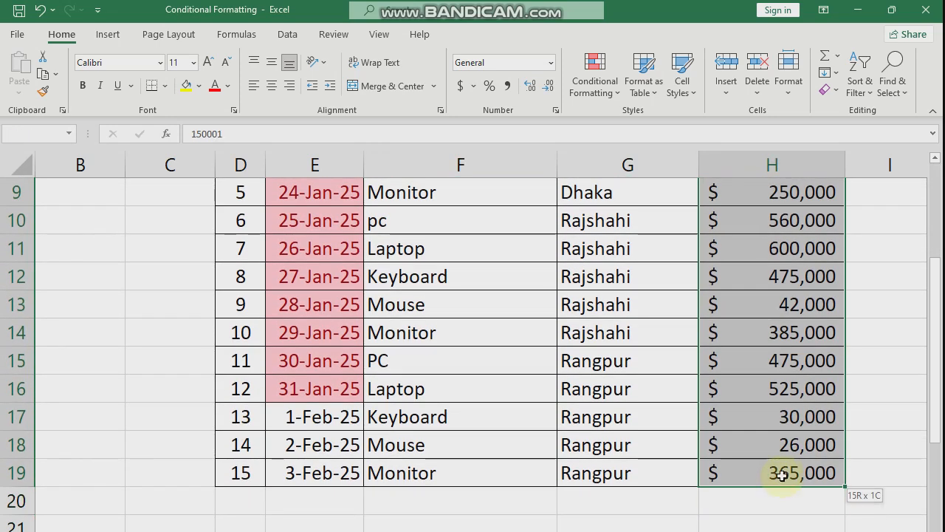
pyautogui.scroll(3, 616, 477)
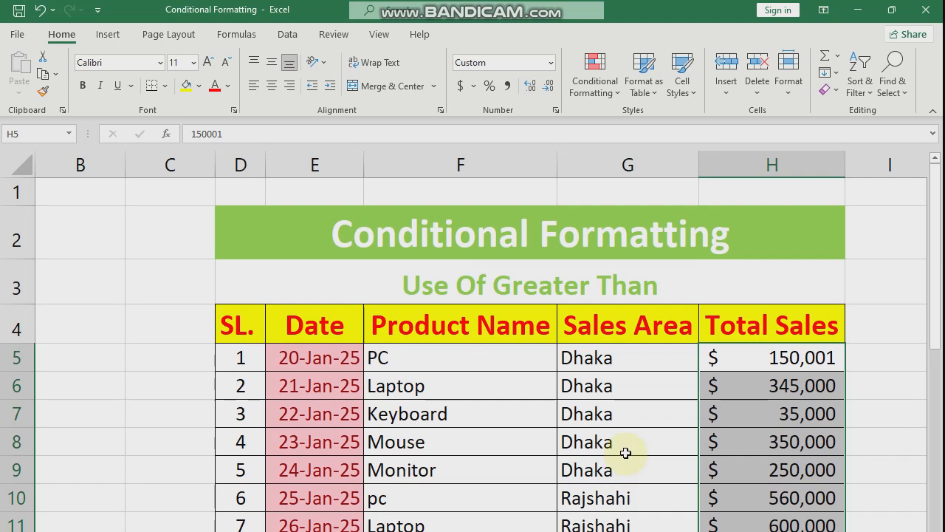
pyautogui.click(613, 94)
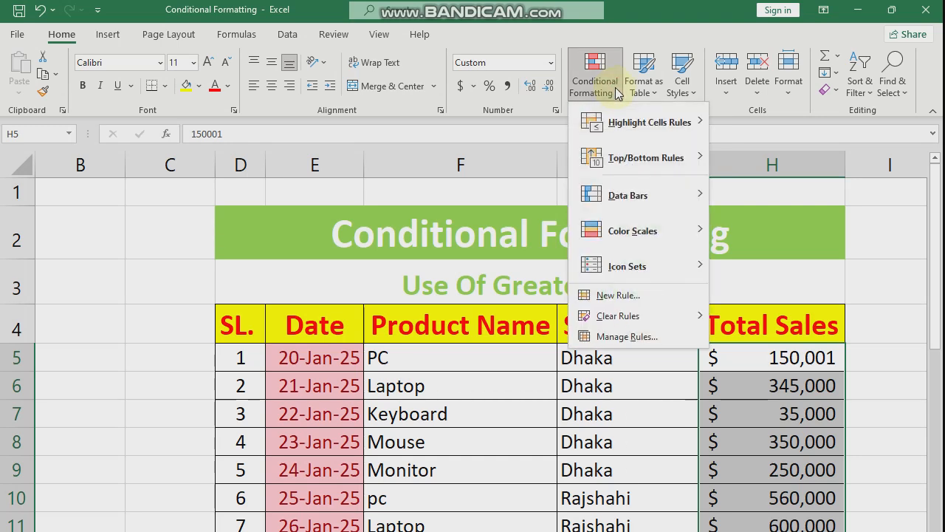
pyautogui.moveTo(650, 122)
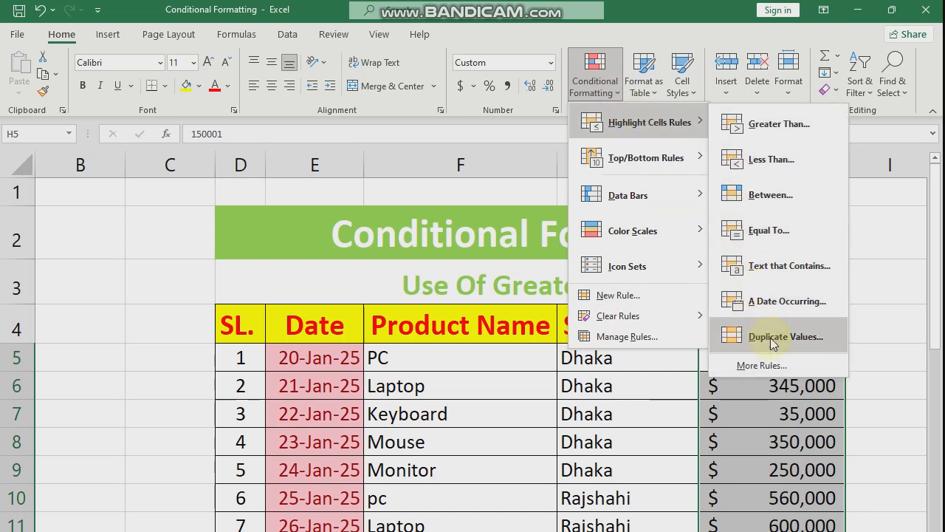
pyautogui.click(770, 339)
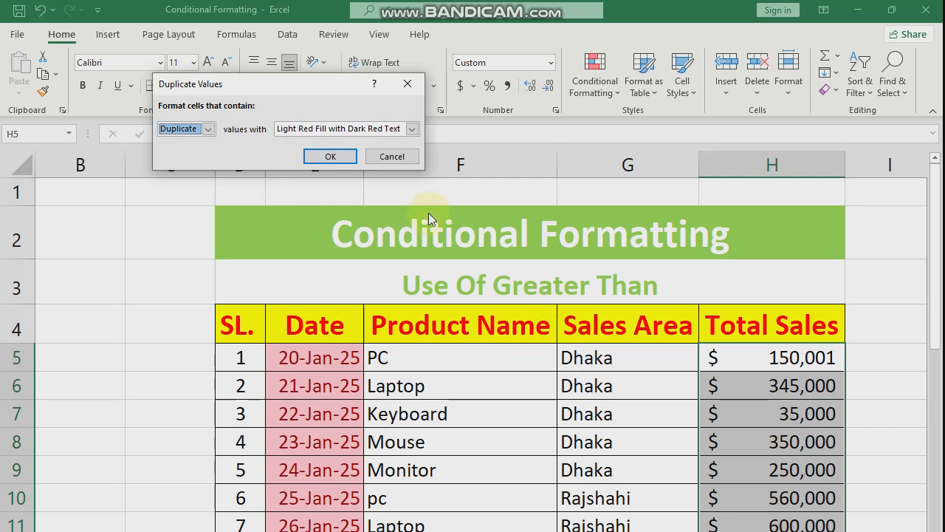
pyautogui.click(415, 129)
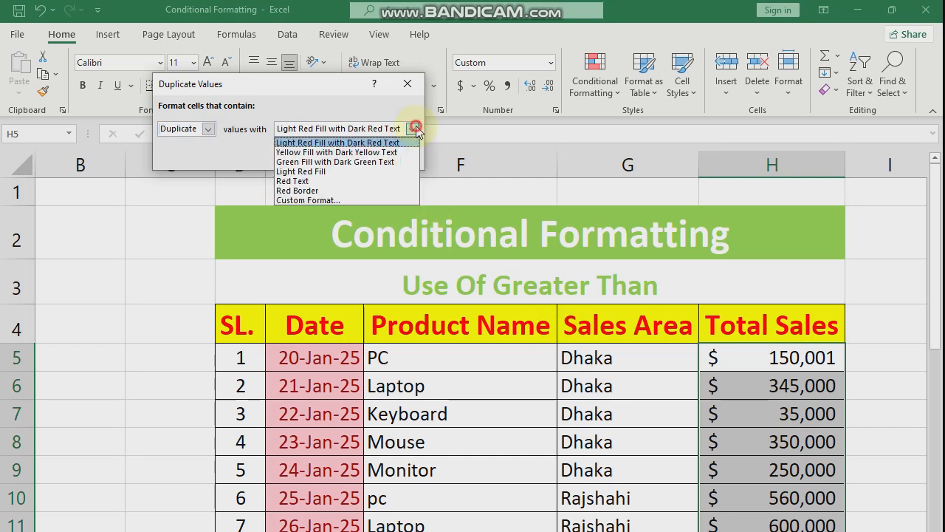
pyautogui.click(369, 152)
pyautogui.click(330, 157)
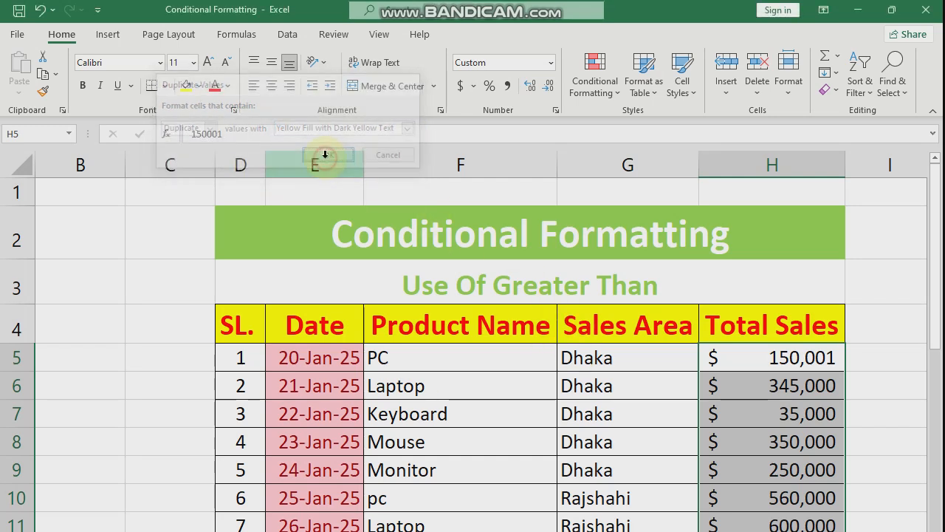
# Step: Change the Total Sales value of the Dhaka Keyboard record in H7 to 30000 to test the Duplicate Values rule
pyautogui.scroll(-2, 502, 359)
pyautogui.scroll(-2, 501, 359)
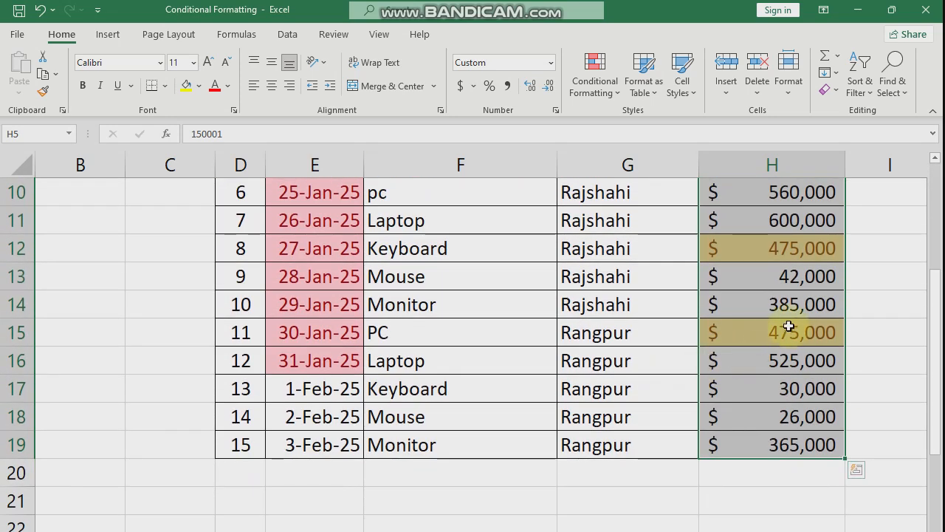
pyautogui.click(742, 384)
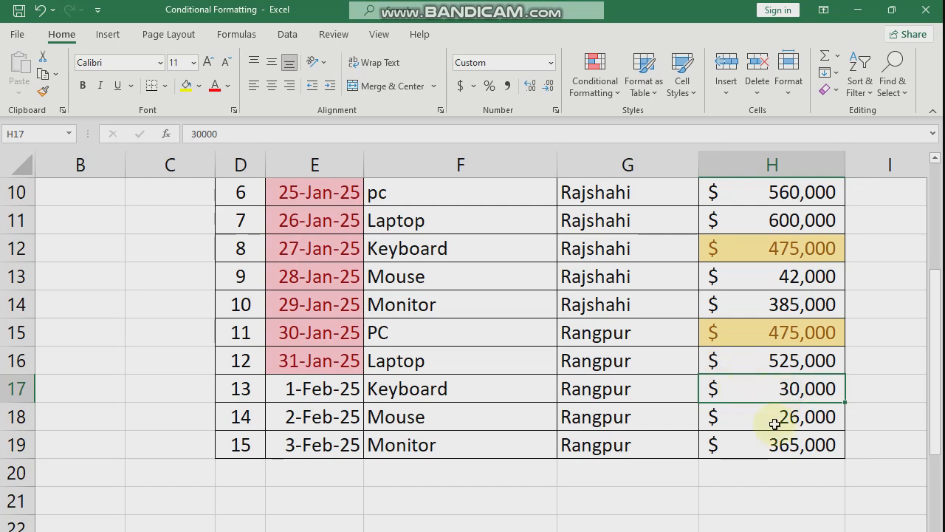
pyautogui.scroll(3, 770, 416)
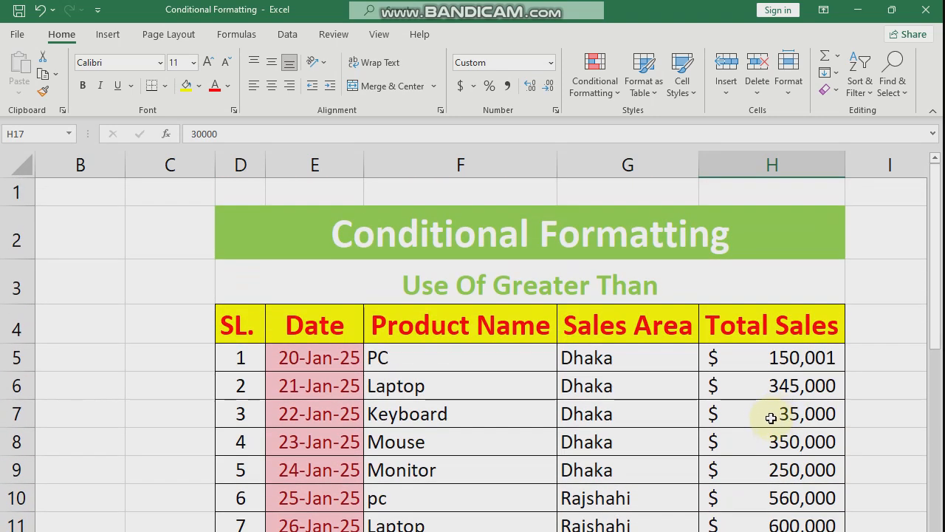
pyautogui.click(770, 418)
pyautogui.write('3000')
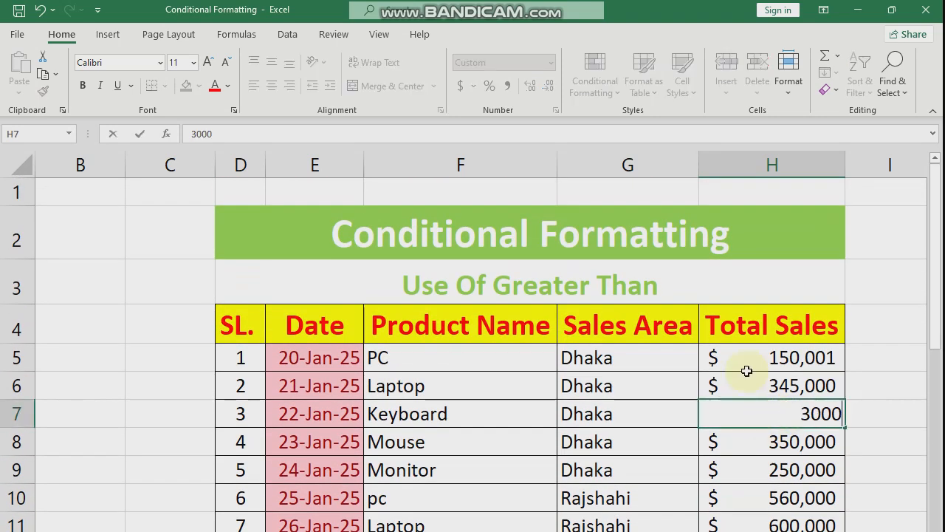
pyautogui.write('0')
pyautogui.press('Return')
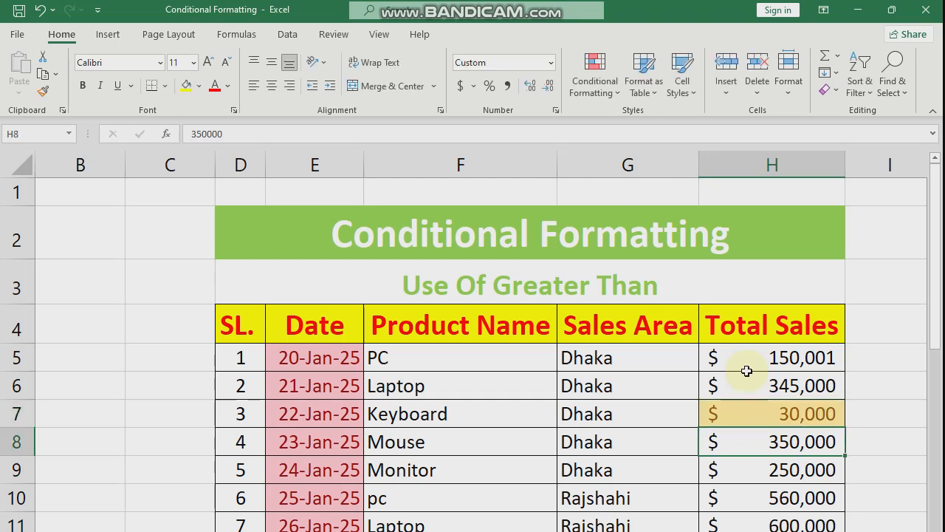
pyautogui.scroll(-2, 849, 308)
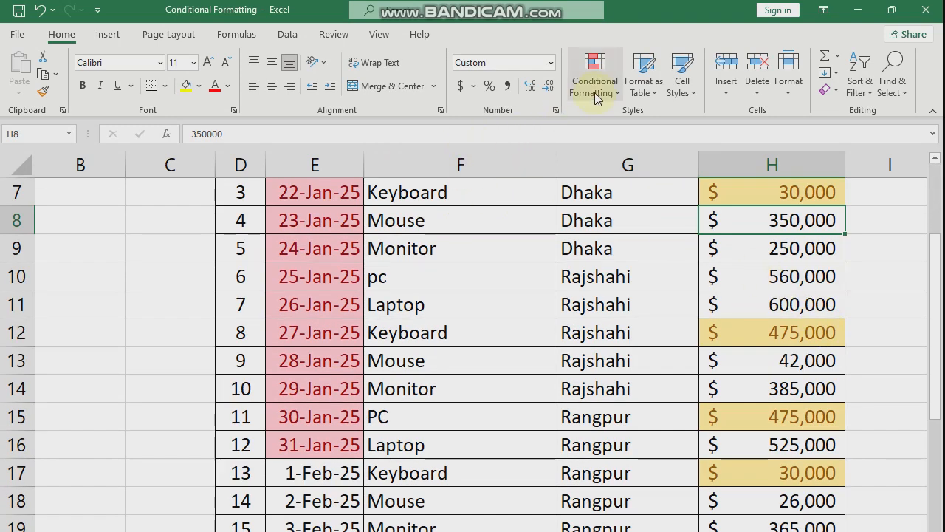
pyautogui.click(595, 87)
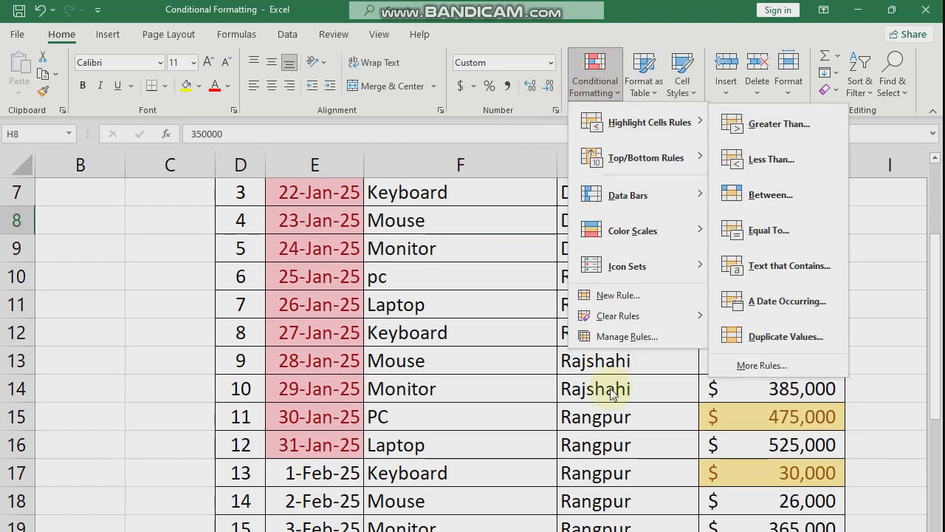
pyautogui.click(518, 349)
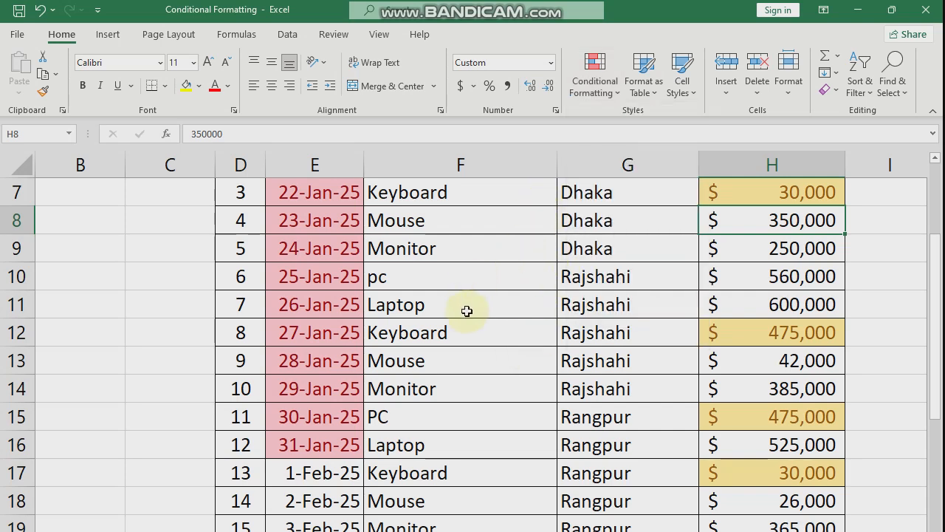
pyautogui.click(604, 82)
pyautogui.moveTo(661, 123)
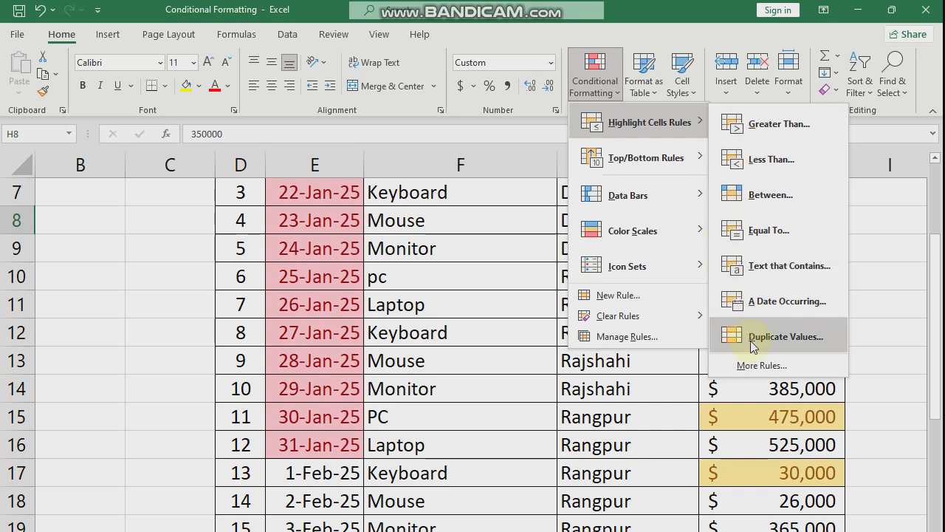
pyautogui.moveTo(674, 274)
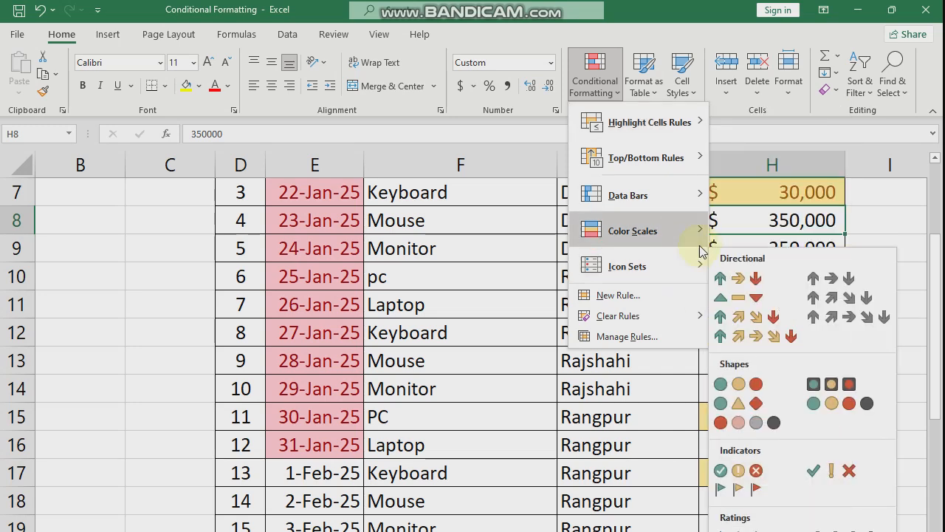
pyautogui.click(492, 204)
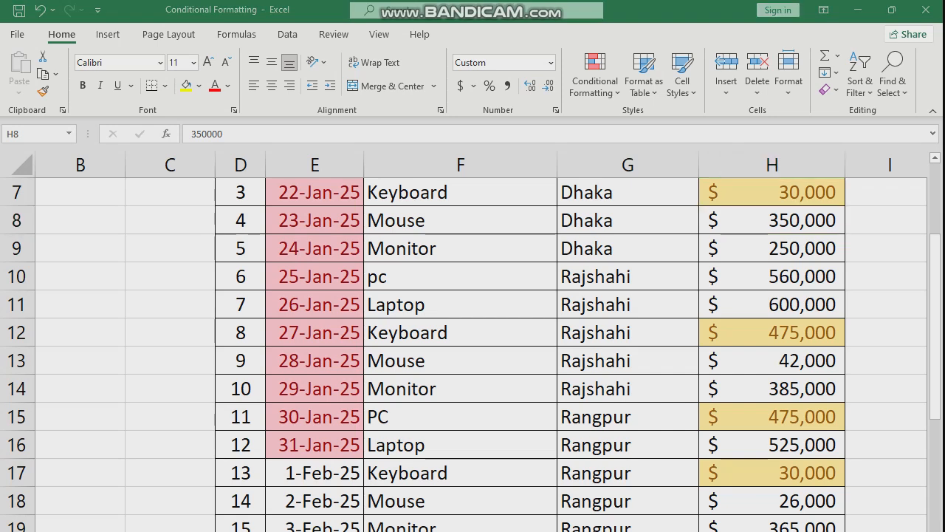
# Step: Review the conditional formatting rules applied to the Total Sales cells H5:H12 in the Rules Manager
pyautogui.scroll(1, 659, 269)
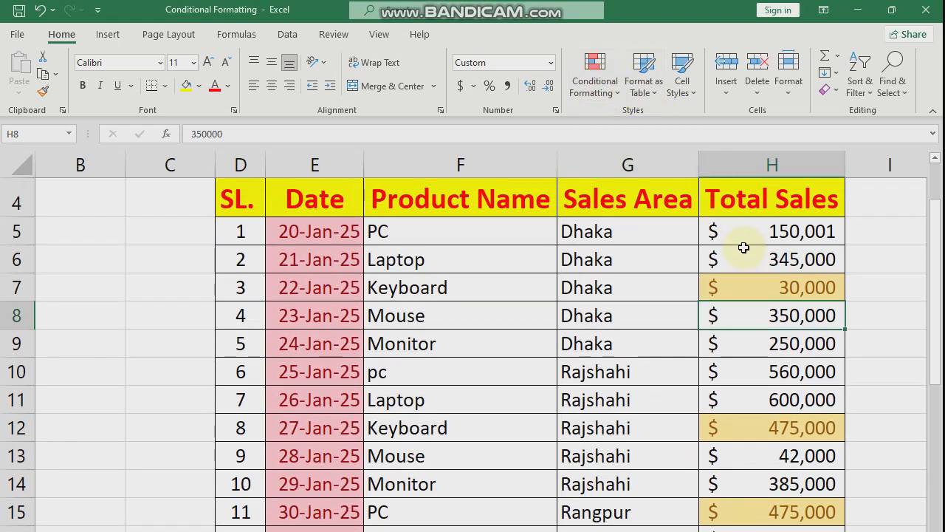
pyautogui.moveTo(745, 232); pyautogui.dragTo(753, 429)
pyautogui.click(595, 78)
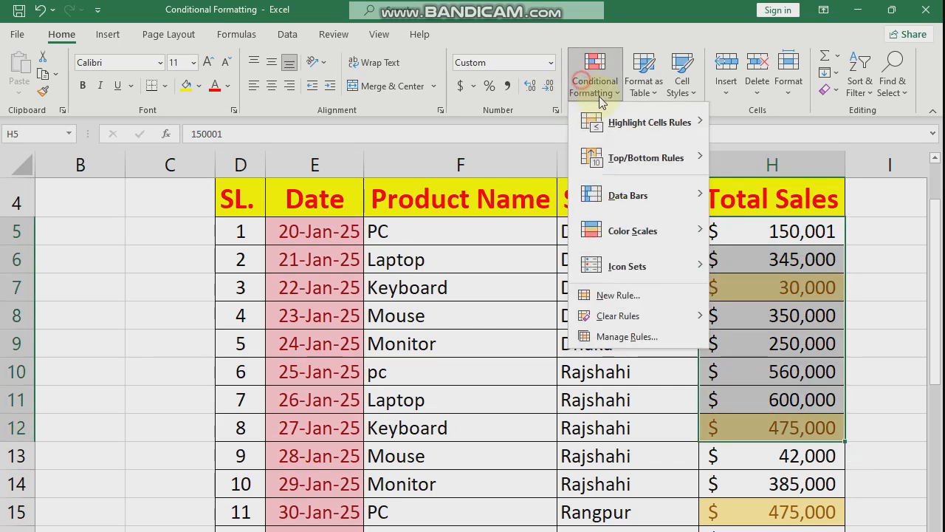
pyautogui.click(650, 342)
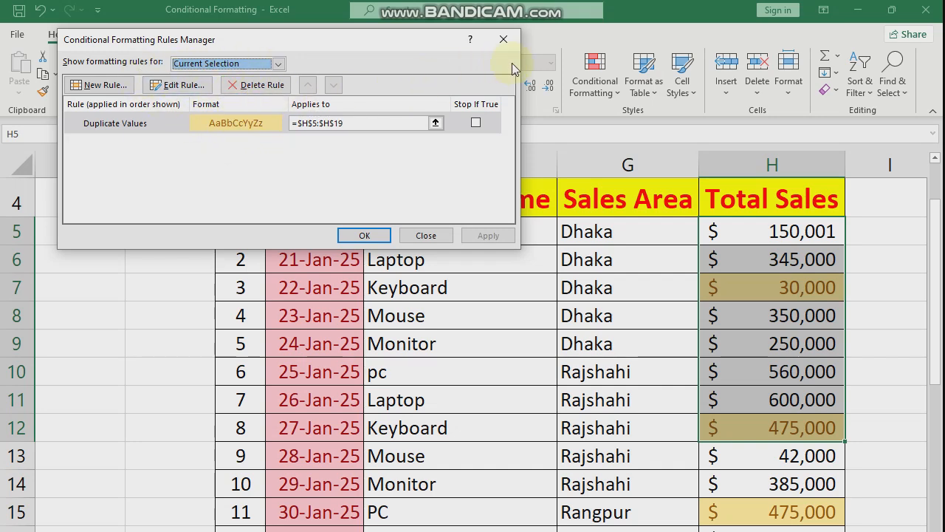
pyautogui.click(499, 41)
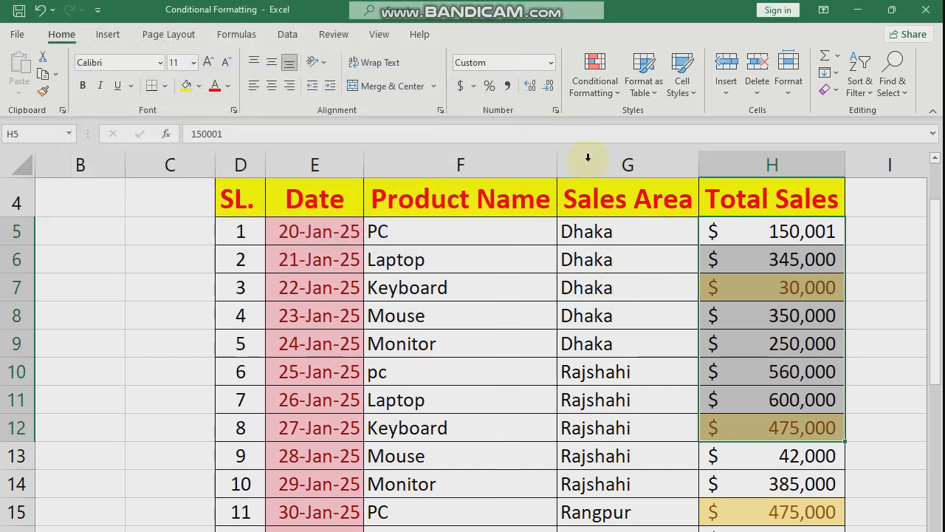
pyautogui.click(595, 77)
pyautogui.moveTo(660, 173)
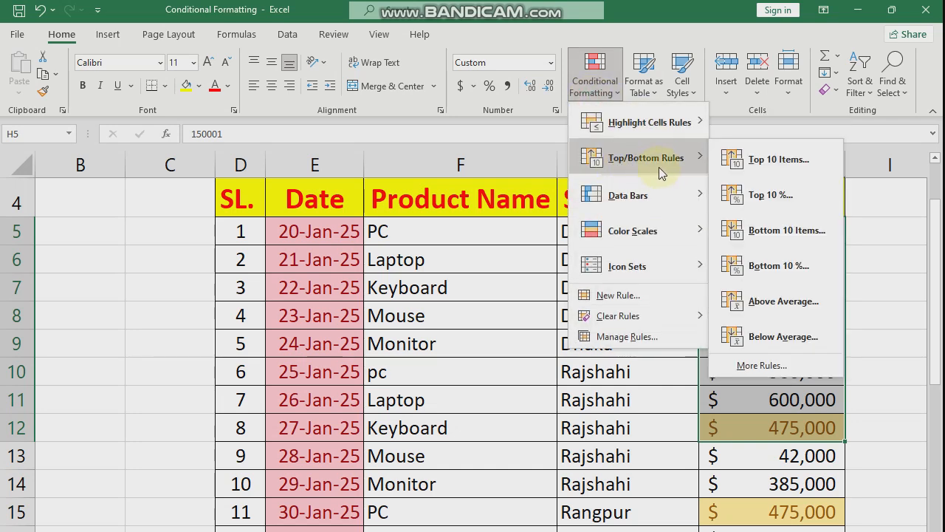